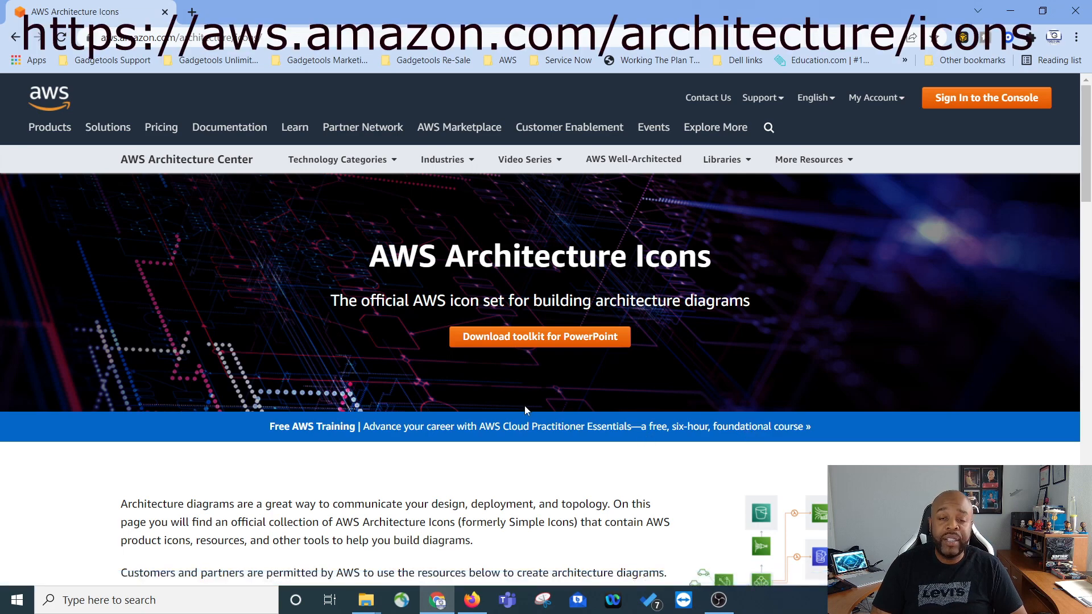
# Step: Browse the AWS Architecture Icons page's toolkits, asset package and drawing and diagramming tools sections
pyautogui.scroll(-10, 527, 408)
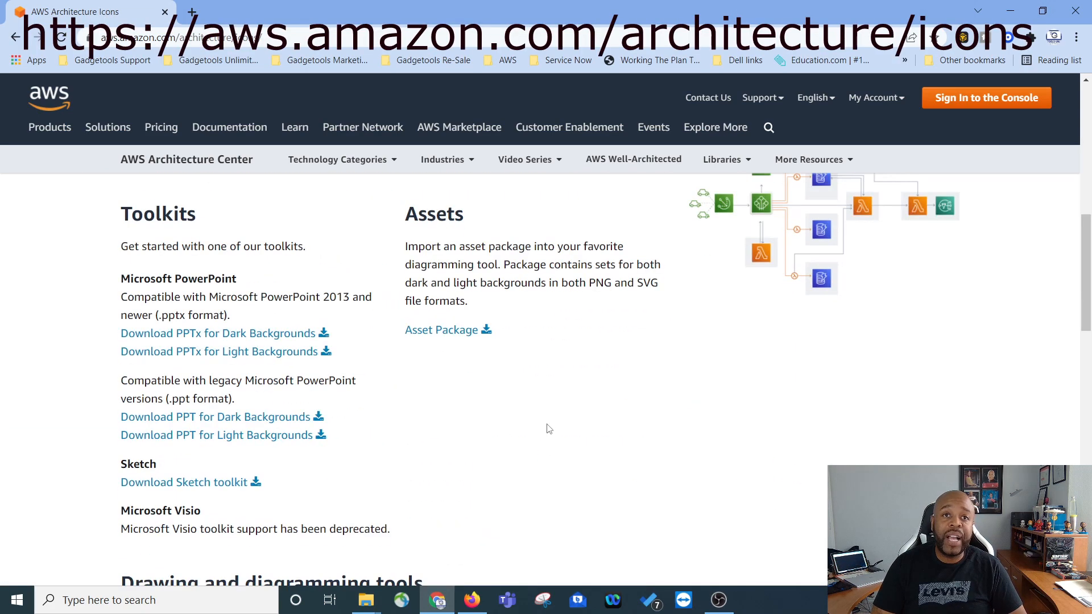
pyautogui.scroll(-2, 579, 441)
pyautogui.scroll(4, 398, 398)
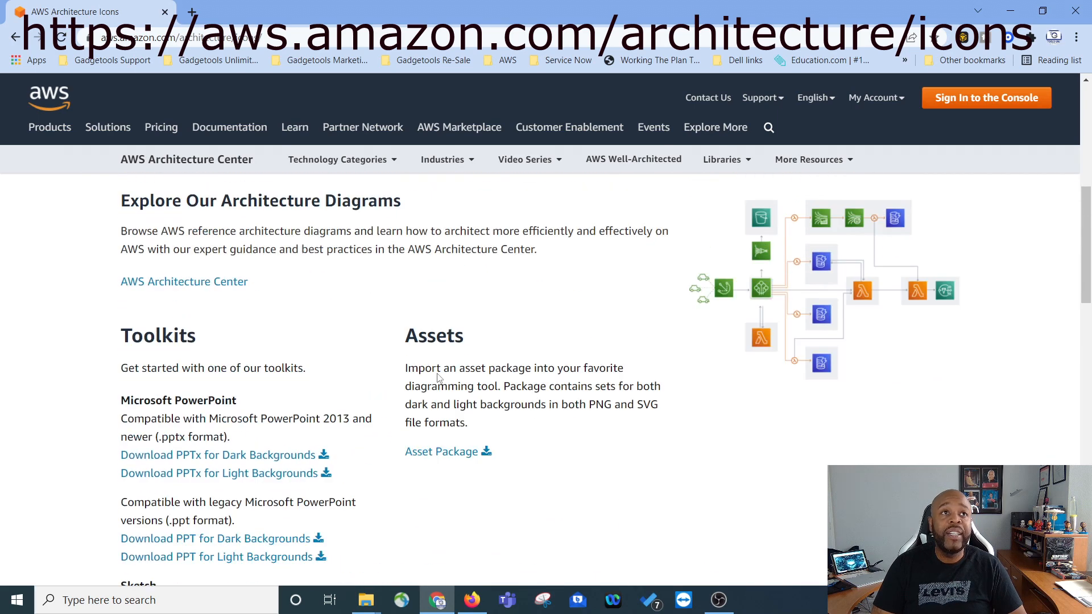
pyautogui.scroll(-1, 263, 394)
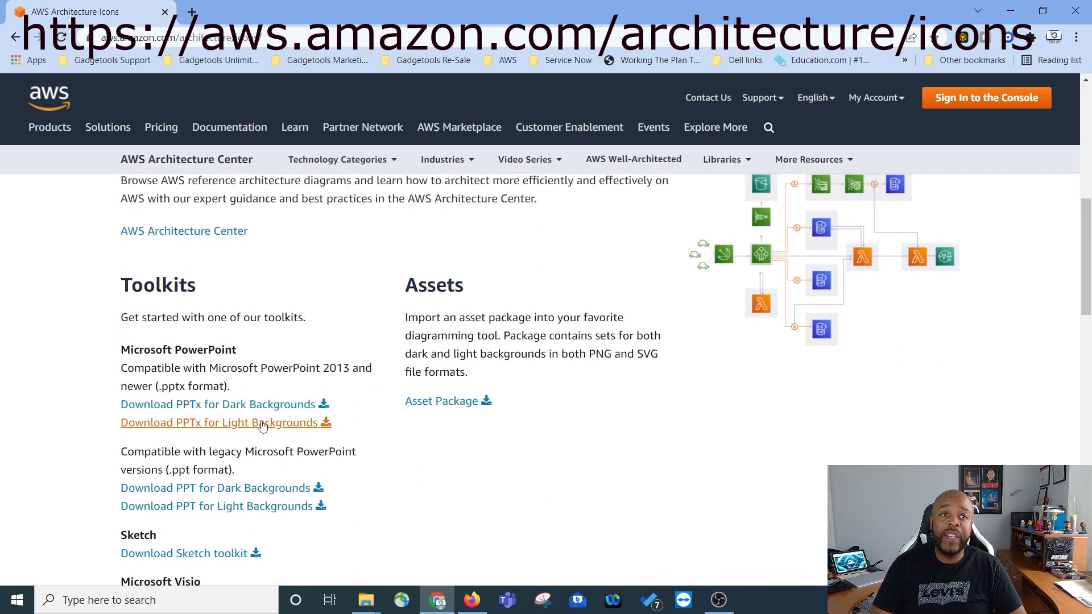
pyautogui.scroll(-1, 291, 448)
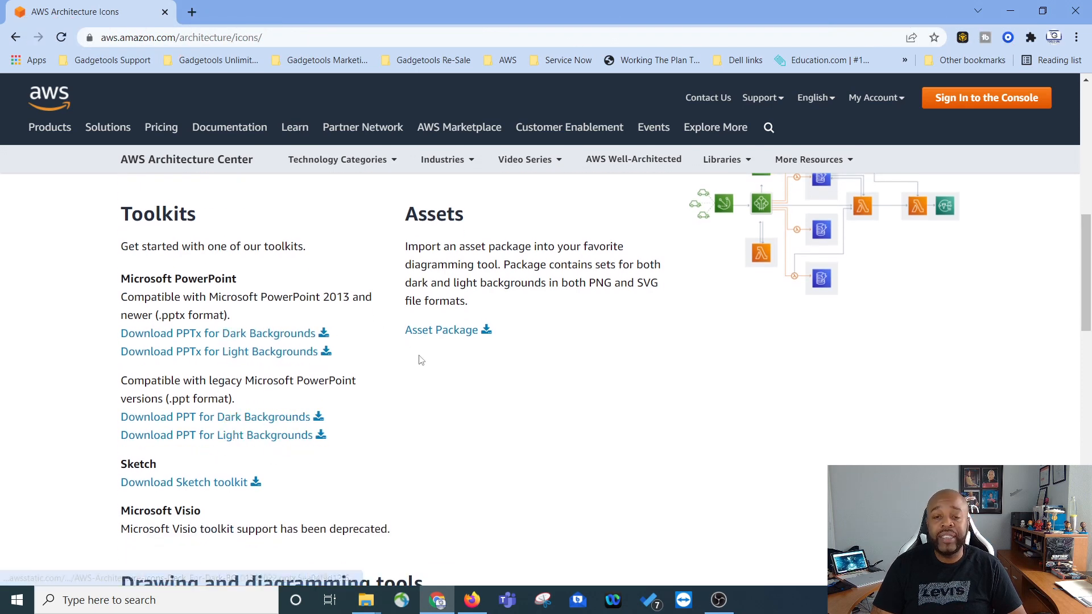
pyautogui.scroll(-1, 481, 422)
pyautogui.scroll(-5, 481, 423)
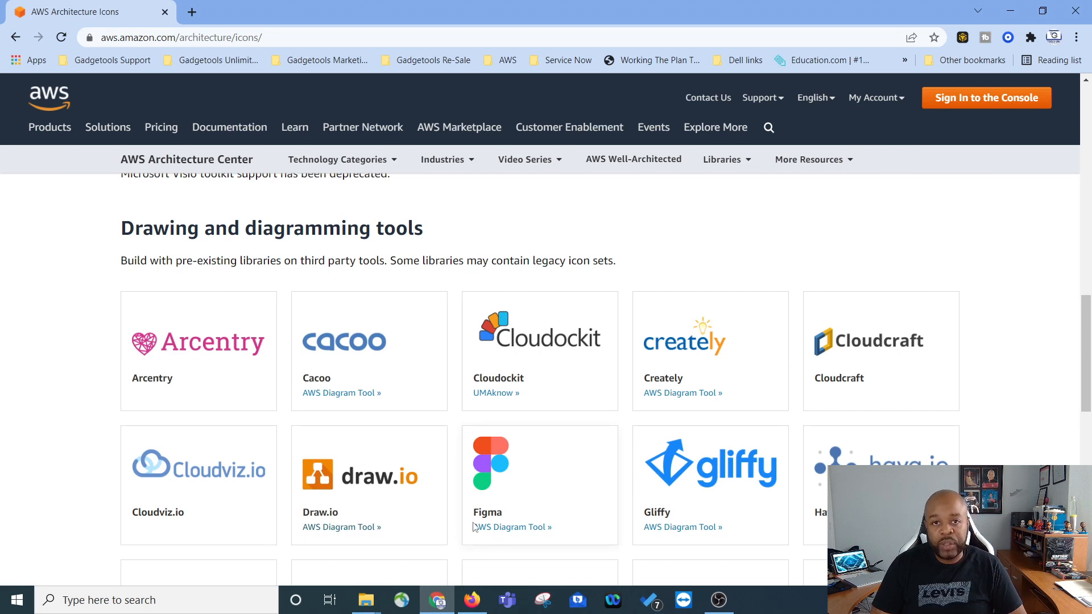
pyautogui.scroll(-5, 68, 378)
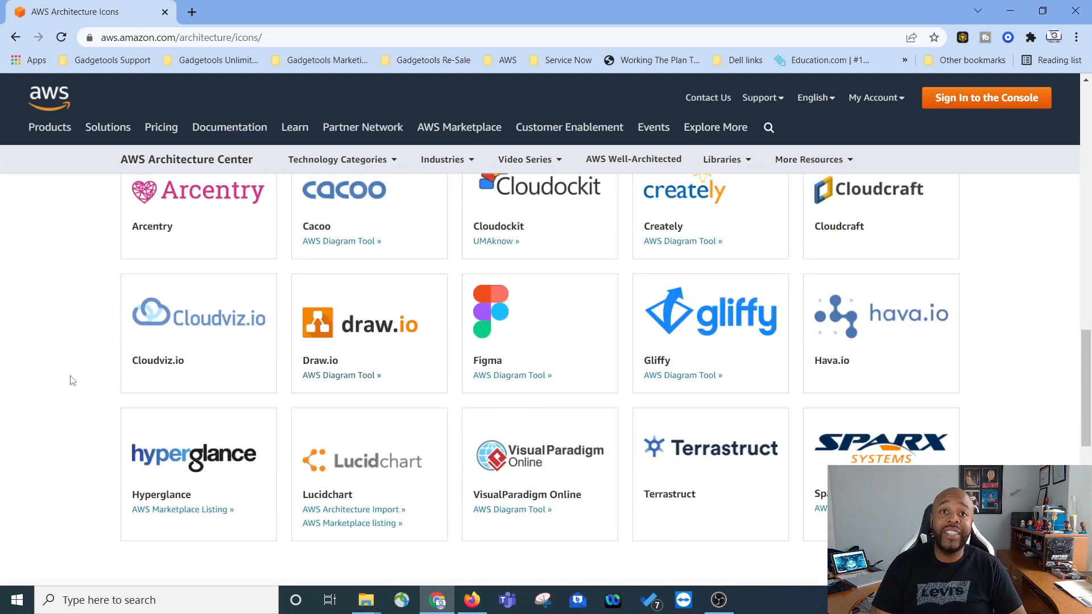
pyautogui.scroll(5, 392, 381)
pyautogui.scroll(-4, 473, 427)
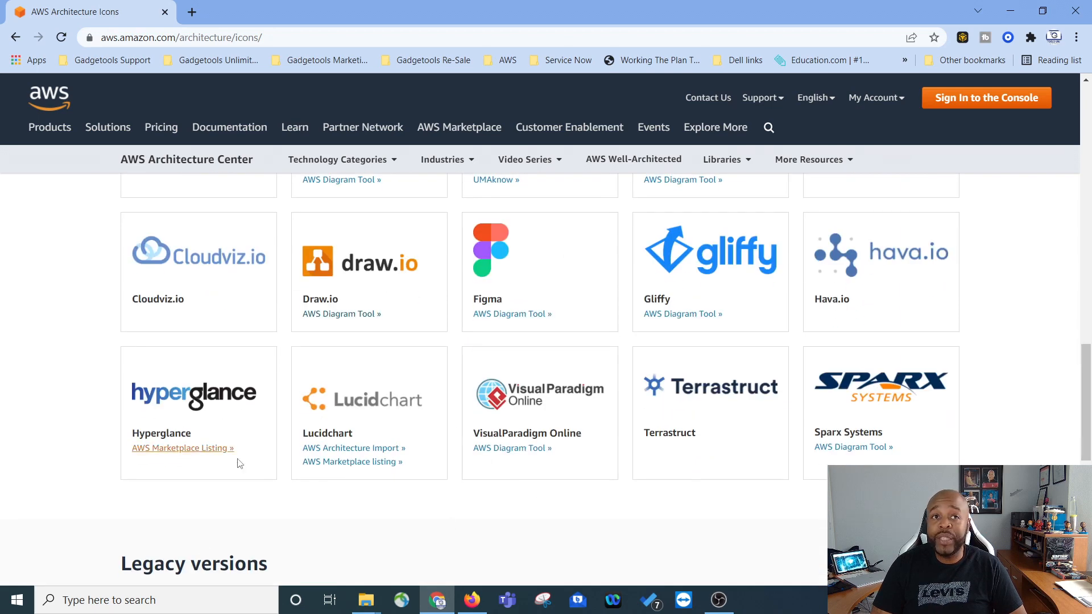
pyautogui.scroll(3, 452, 383)
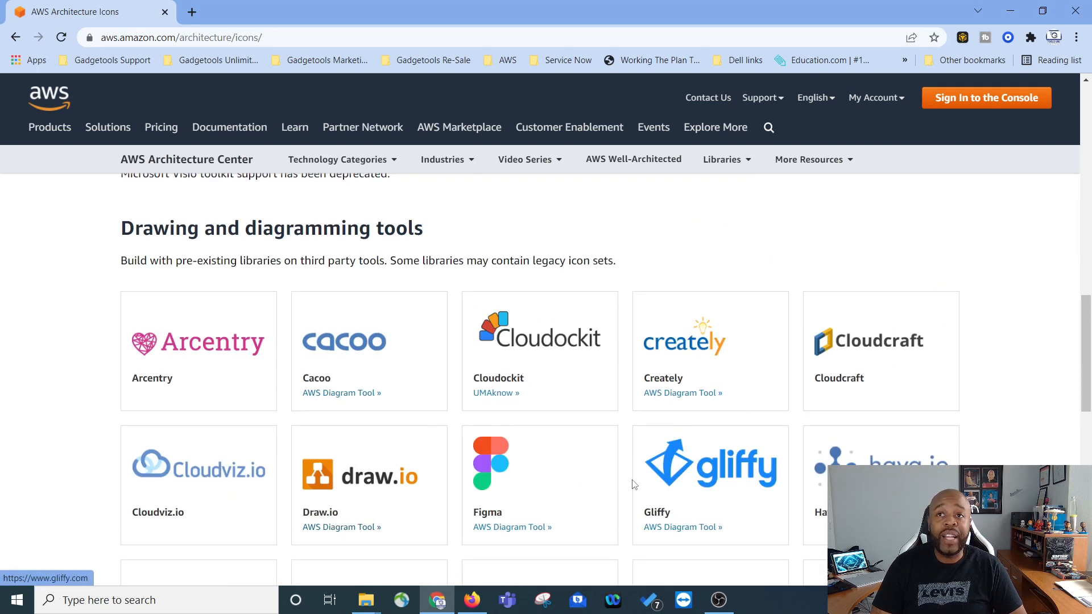
pyautogui.scroll(-2, 607, 439)
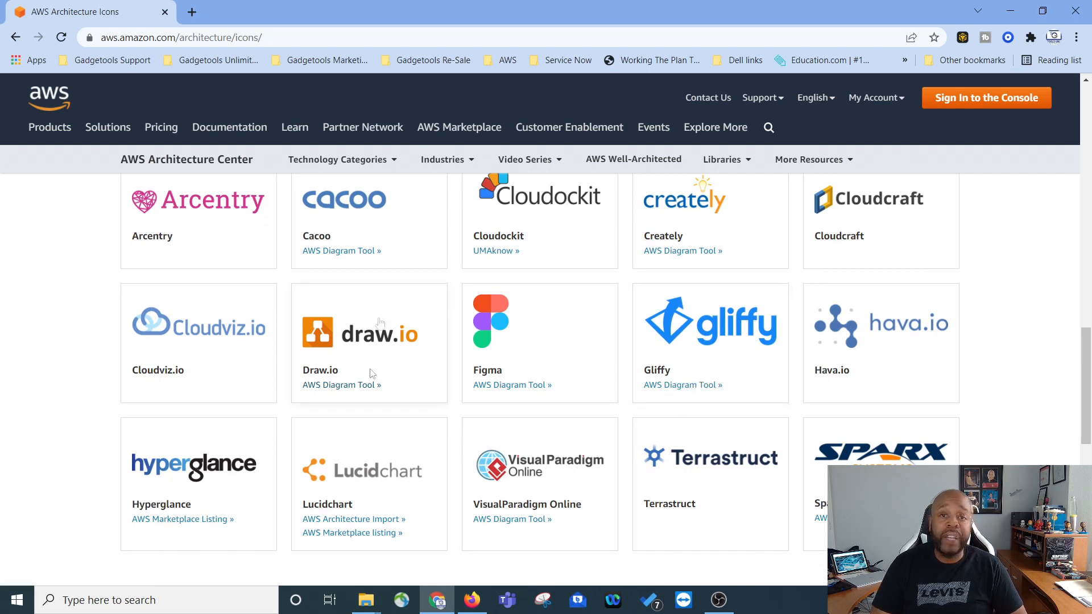
# Step: Open the Draw.io AWS diagram tool with its AWS shape libraries in a new tab
pyautogui.click(374, 339)
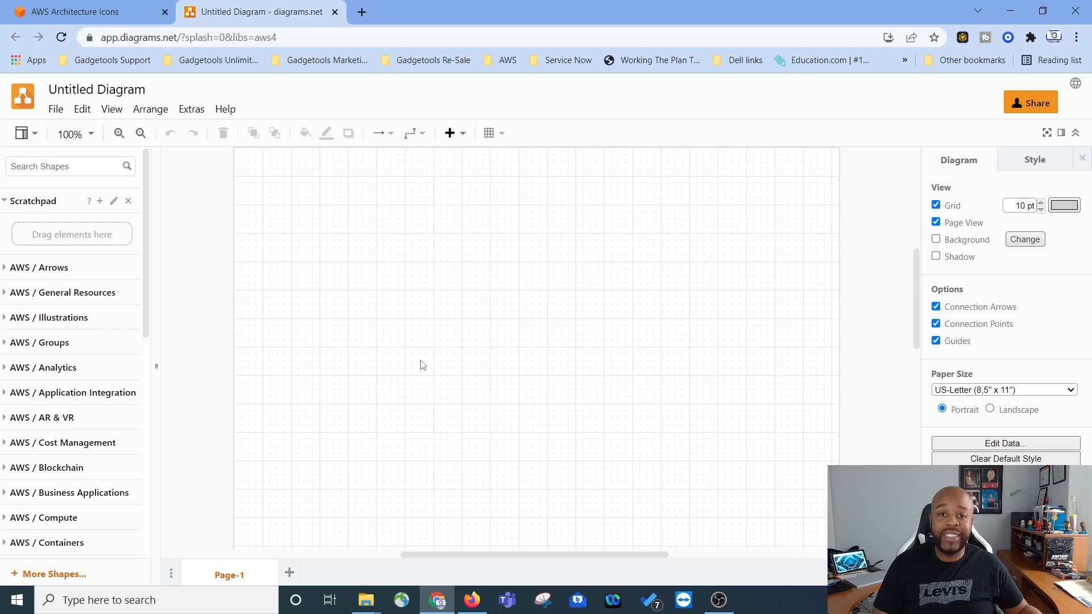
pyautogui.scroll(-3, 423, 364)
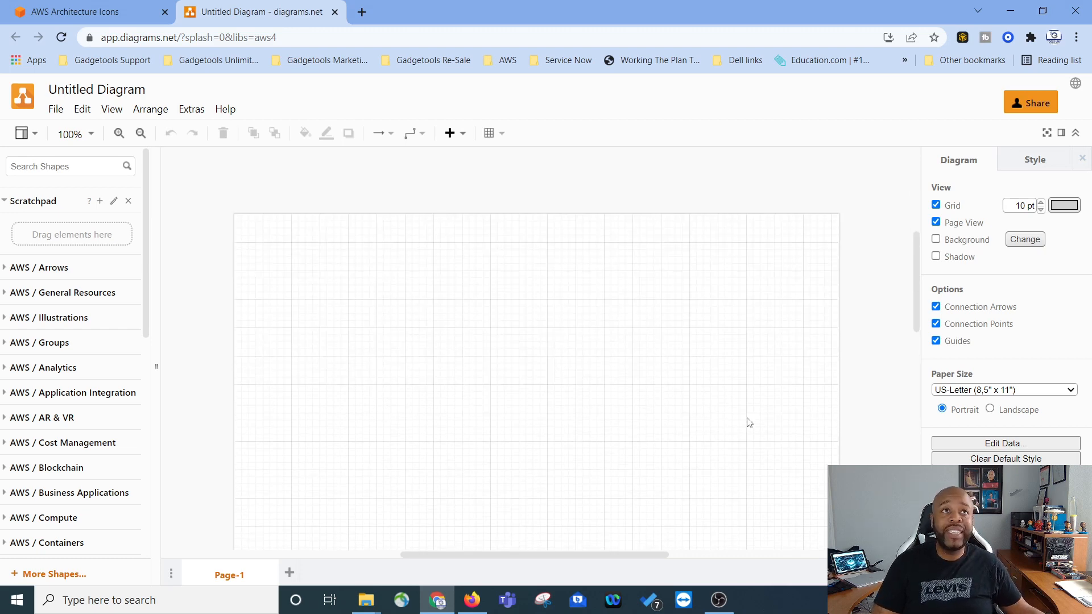
pyautogui.scroll(3, 515, 312)
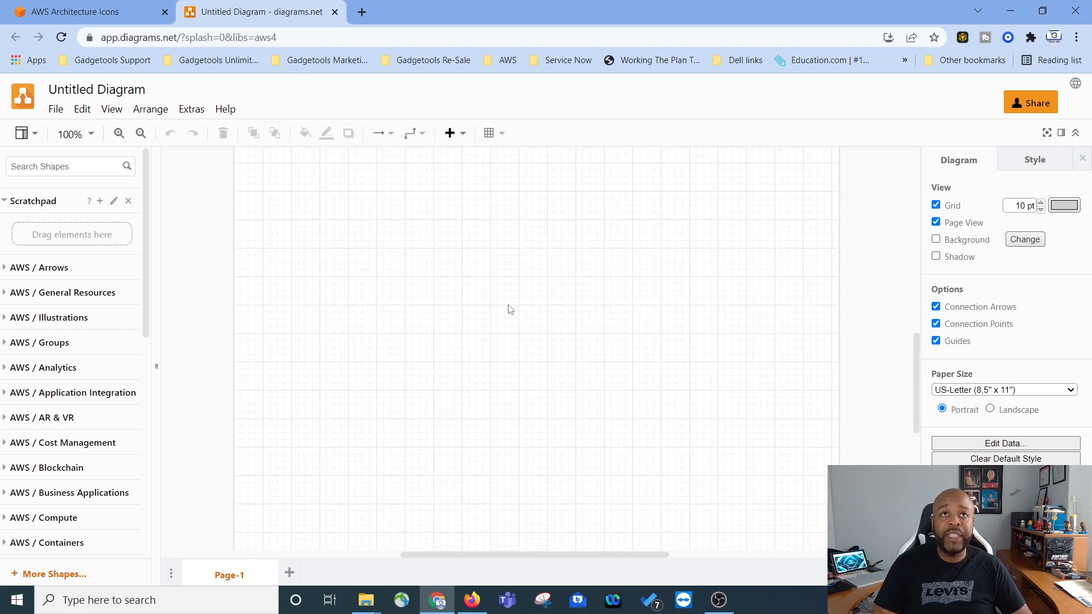
pyautogui.scroll(-3, 77, 338)
pyautogui.scroll(-5, 77, 338)
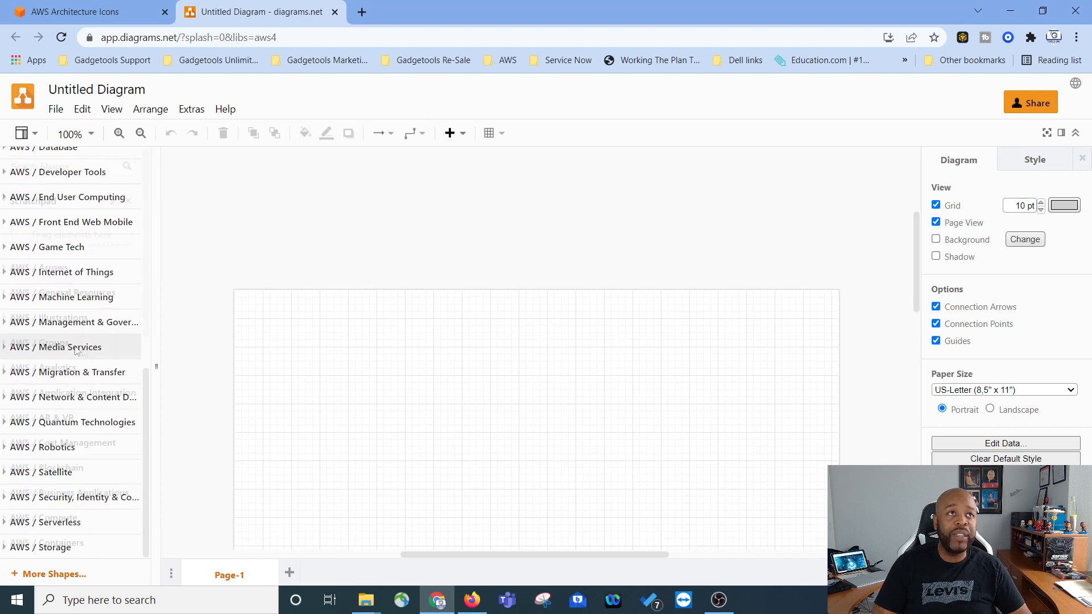
pyautogui.scroll(10, 86, 348)
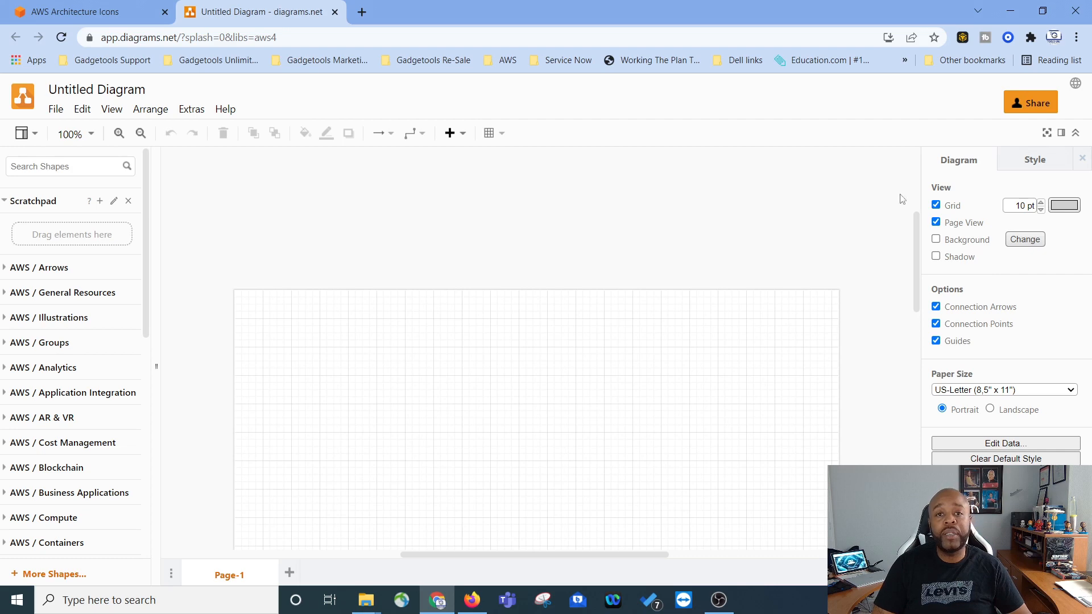
pyautogui.scroll(4, 314, 284)
pyautogui.scroll(-6, 487, 284)
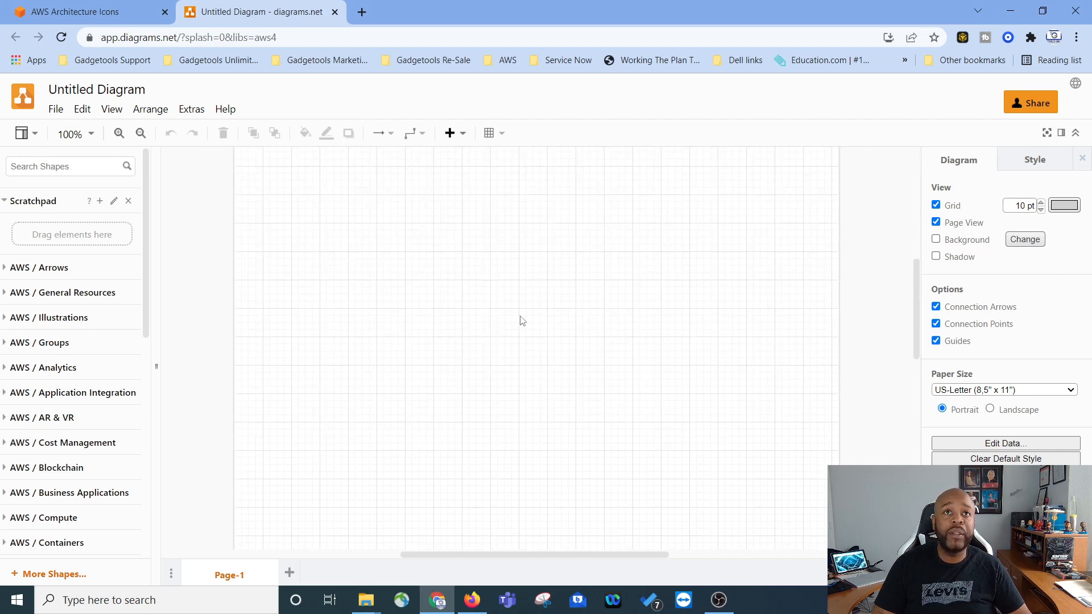
pyautogui.scroll(1, 503, 306)
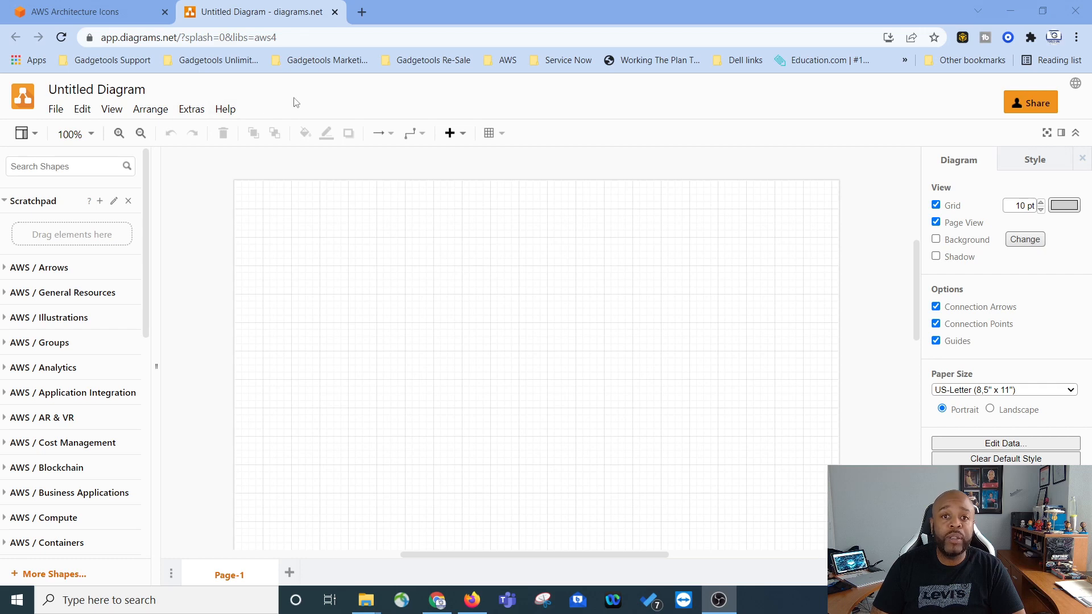
pyautogui.click(62, 114)
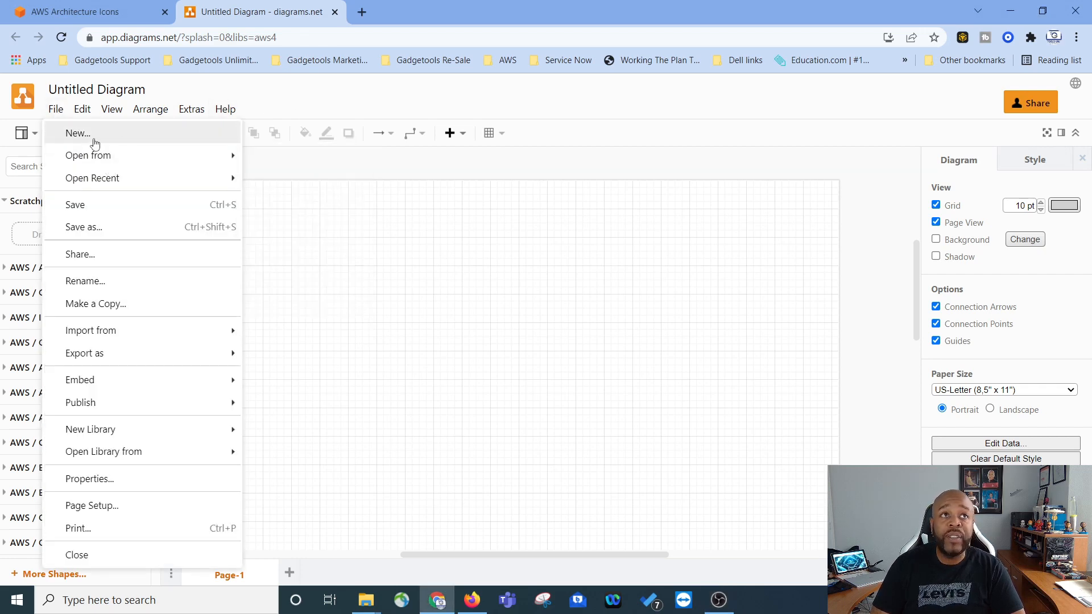
pyautogui.click(83, 108)
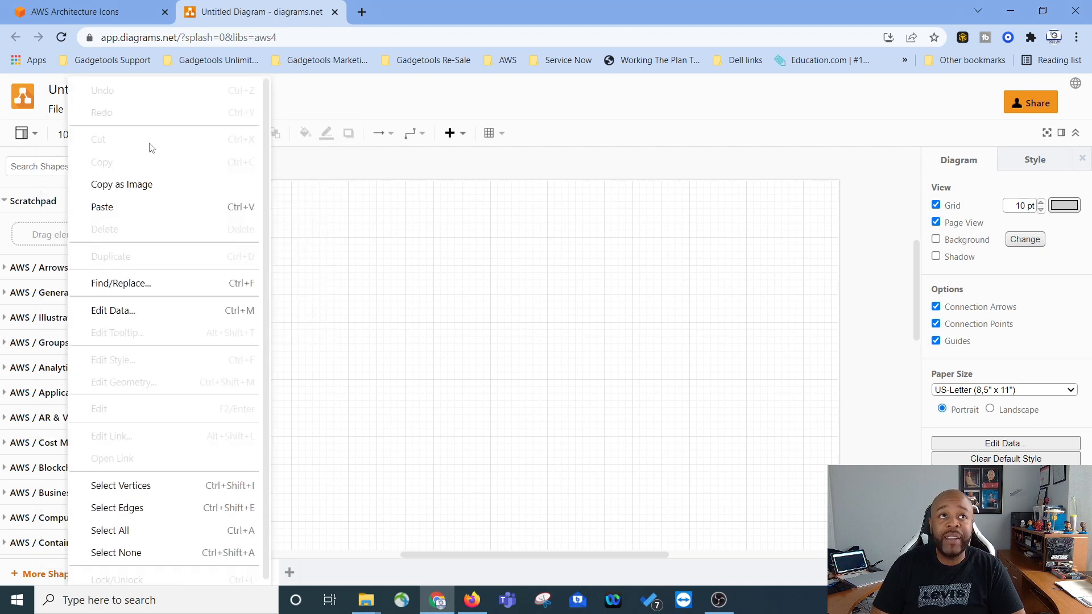
pyautogui.click(149, 109)
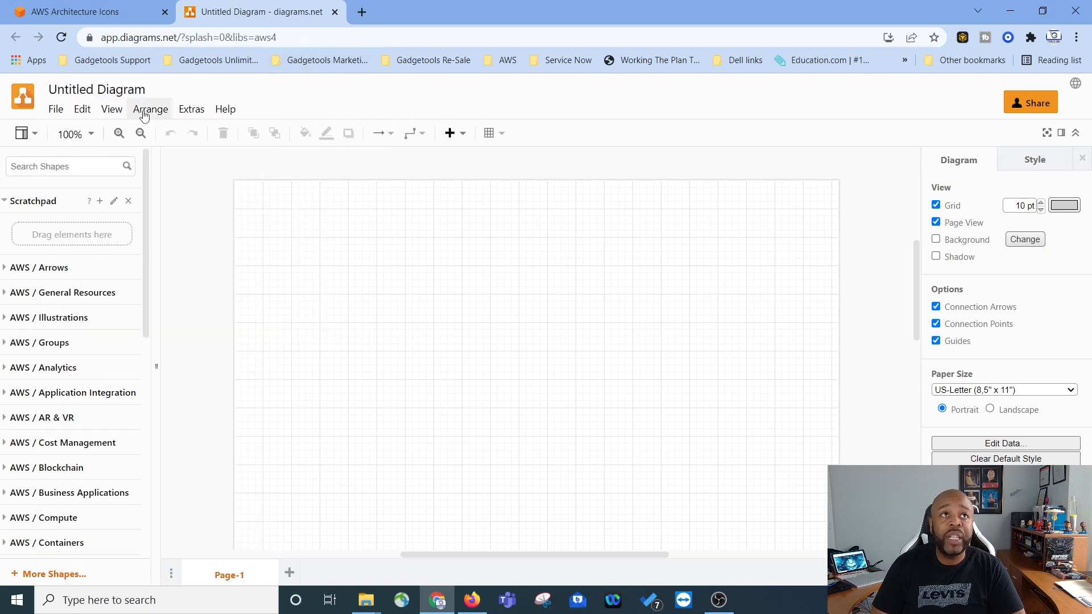
pyautogui.click(149, 109)
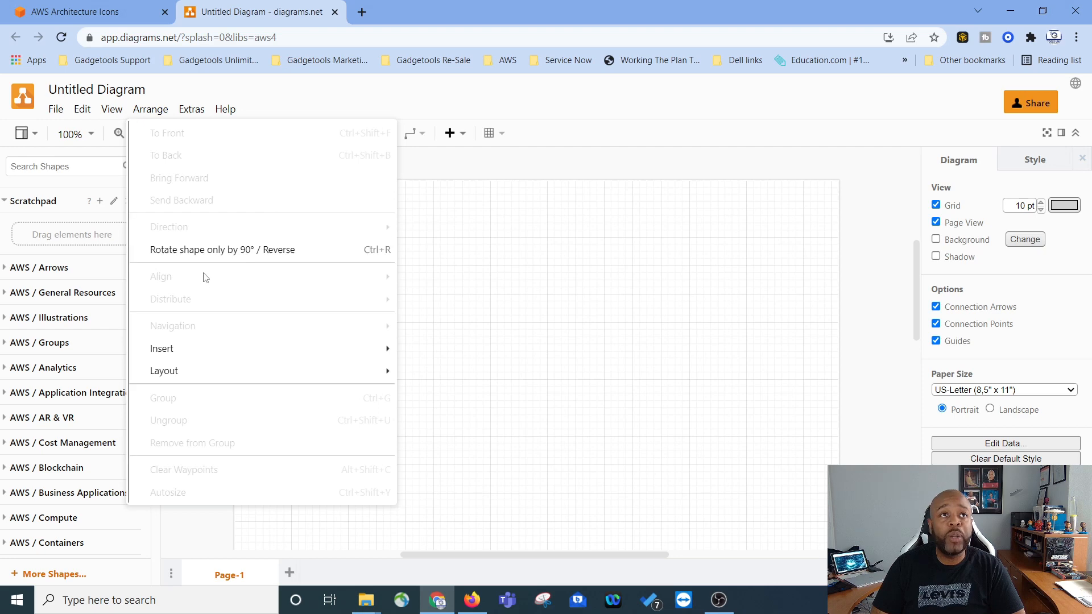
pyautogui.click(419, 114)
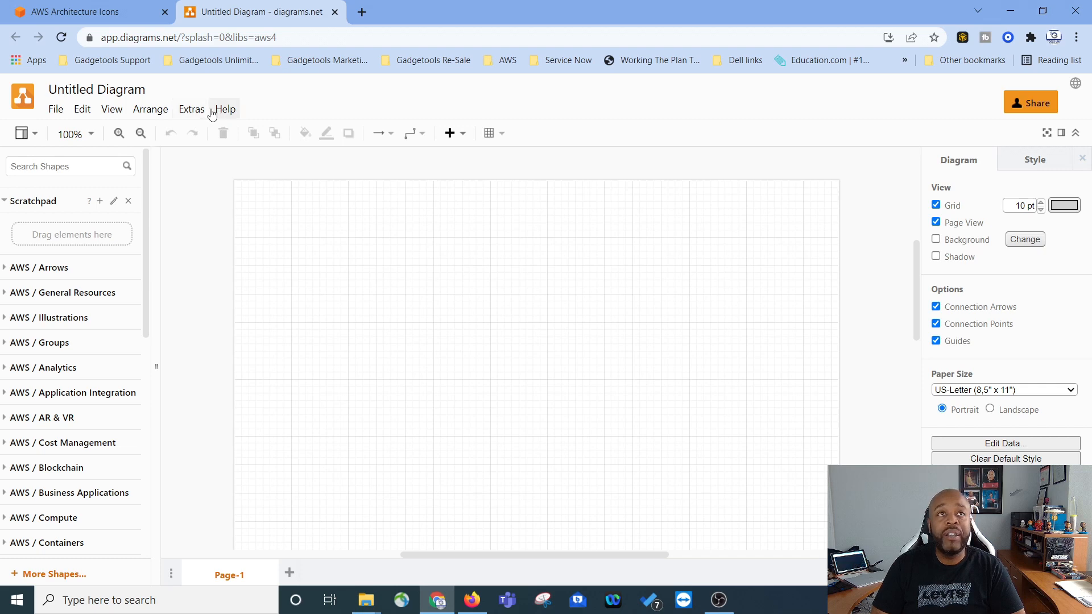
# Step: Examine the available shape libraries in the More Shapes dialog, keeping AWS19 selected, and apply it
pyautogui.scroll(-7, 120, 521)
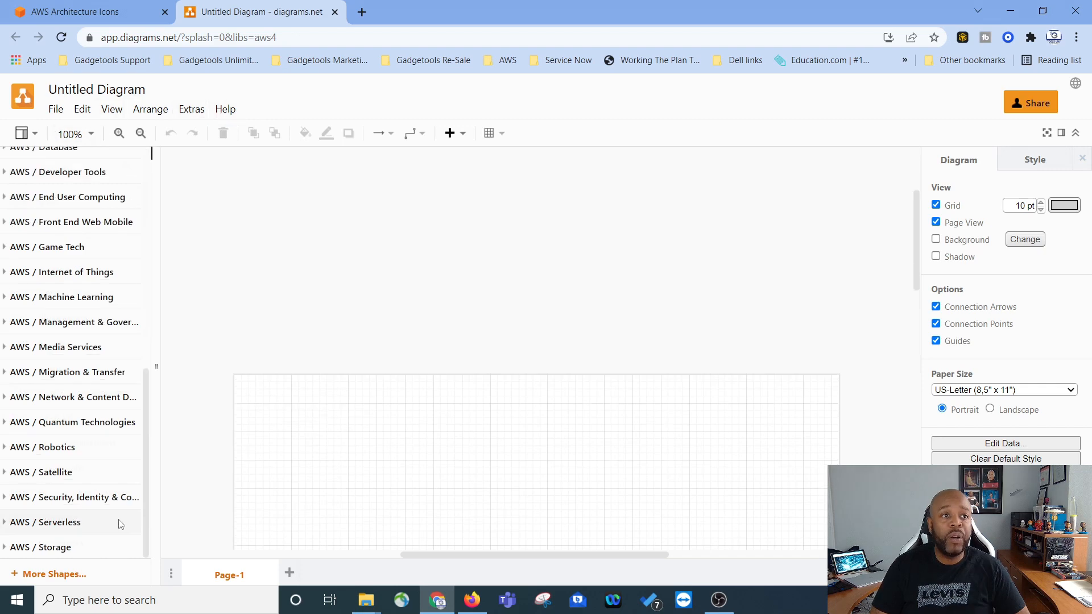
pyautogui.click(47, 574)
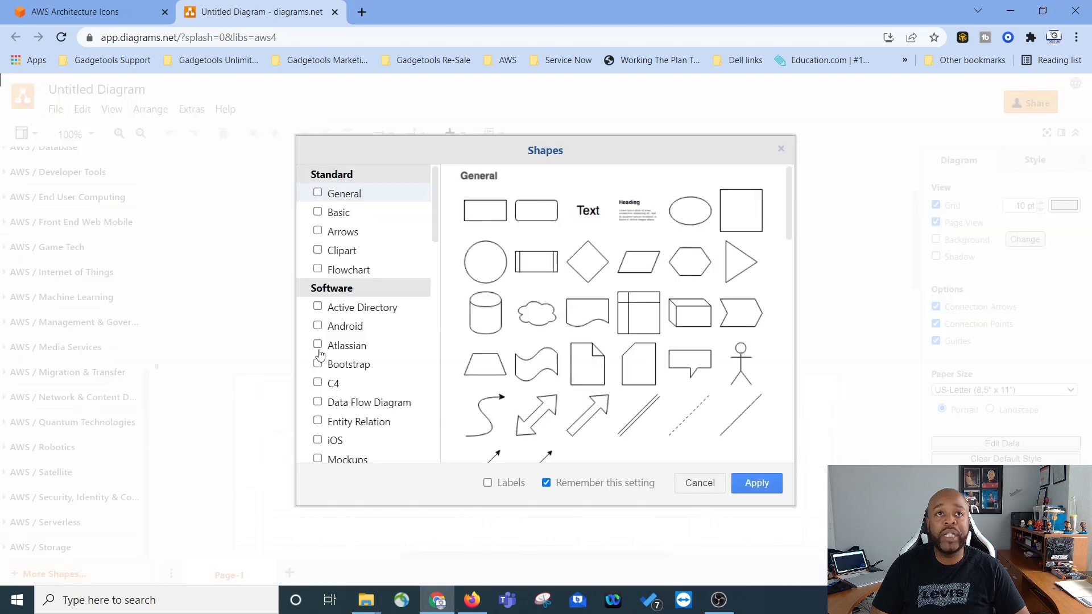
pyautogui.scroll(-6, 373, 287)
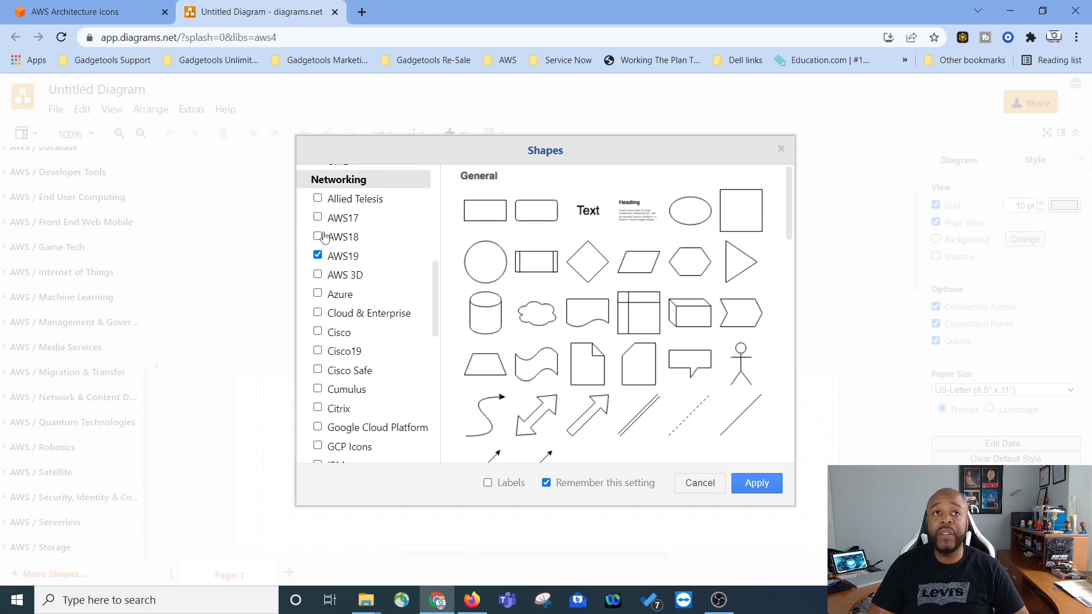
pyautogui.scroll(-2, 324, 300)
pyautogui.scroll(-2, 323, 278)
pyautogui.scroll(-2, 332, 324)
pyautogui.scroll(-9, 345, 363)
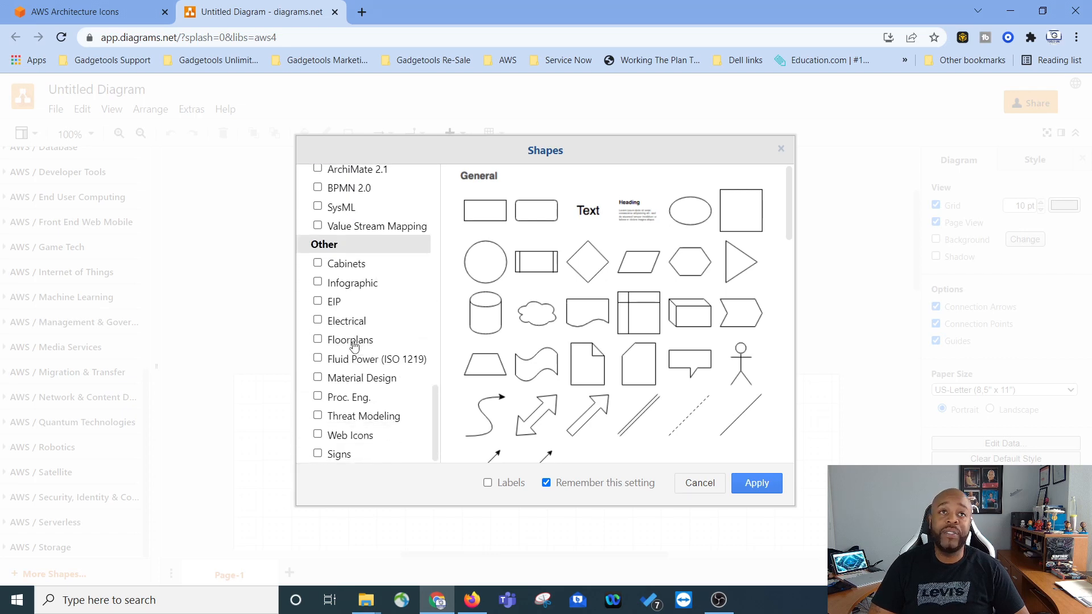
pyautogui.scroll(12, 352, 353)
pyautogui.scroll(5, 350, 373)
pyautogui.scroll(-1, 358, 389)
pyautogui.scroll(1, 353, 383)
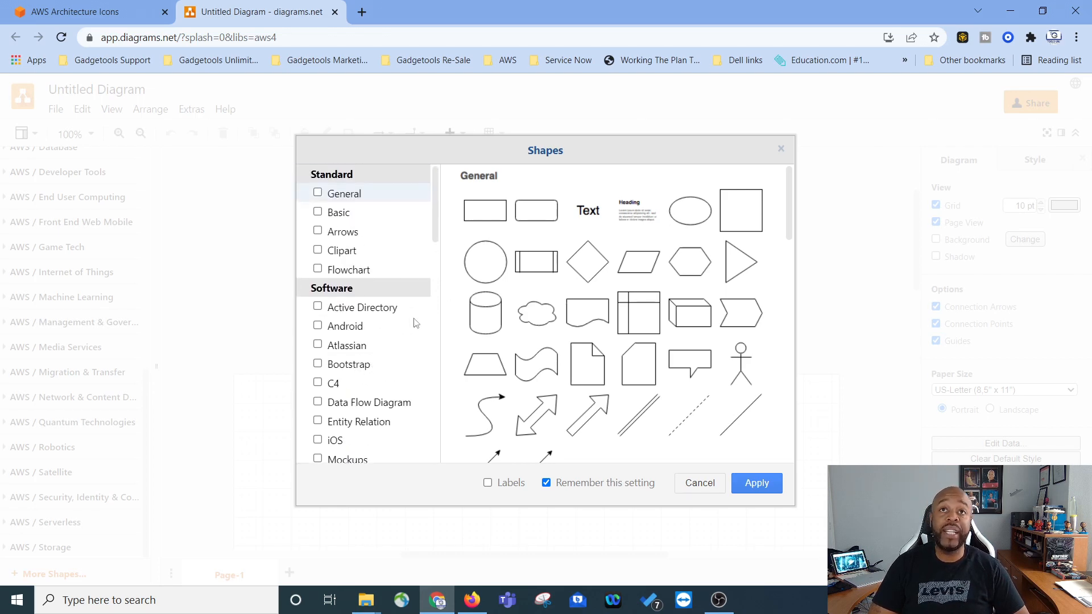
pyautogui.scroll(-8, 364, 418)
pyautogui.scroll(1, 350, 250)
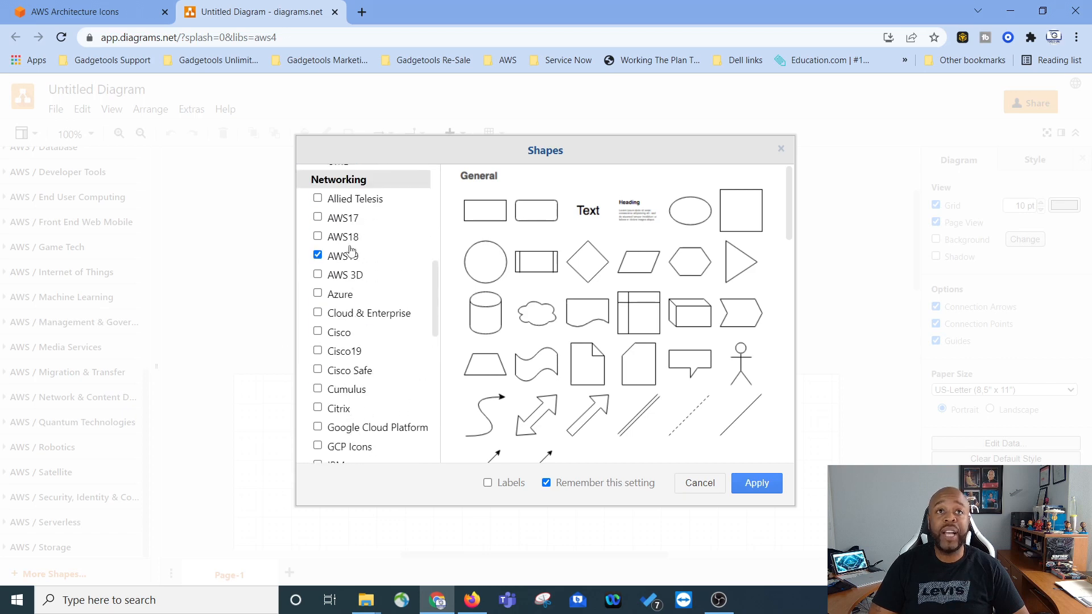
pyautogui.click(759, 483)
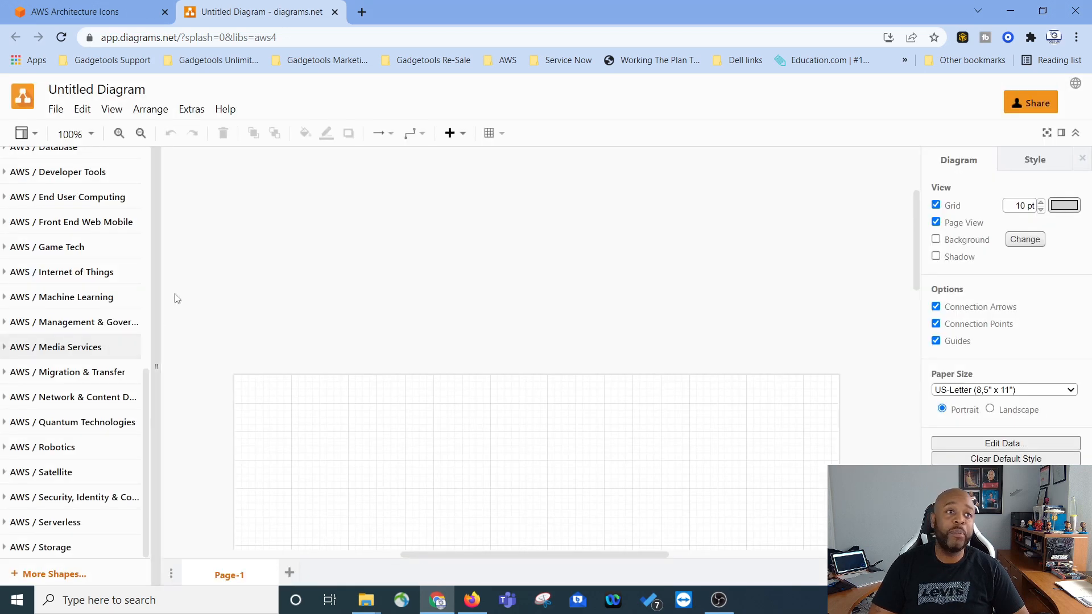
# Step: Expand the AWS / Compute shape library, browse its icons, and collapse it again
pyautogui.scroll(5, 57, 267)
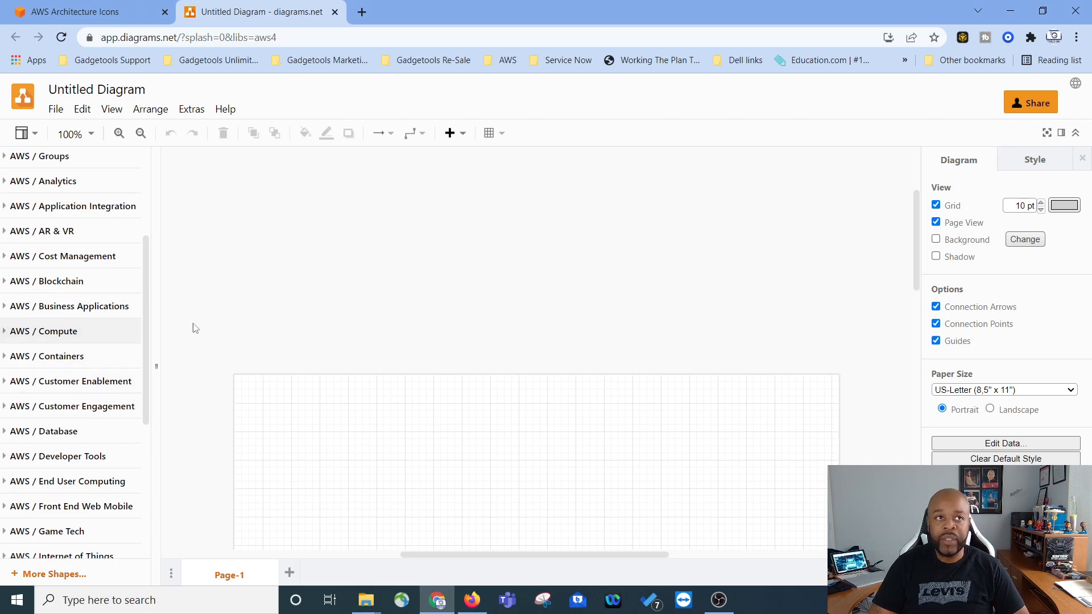
pyautogui.scroll(-1, 85, 360)
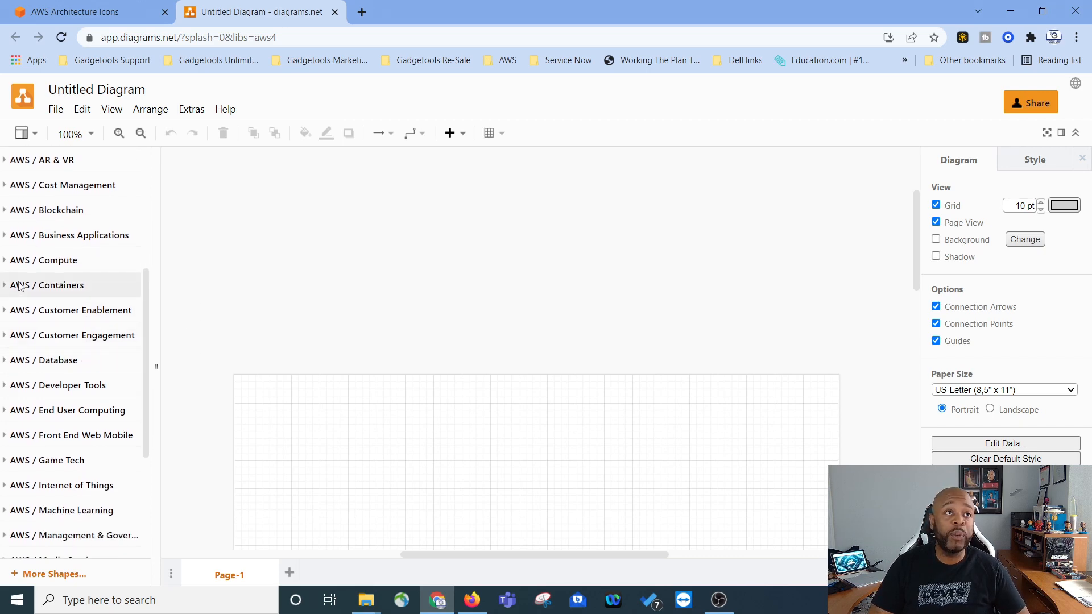
pyautogui.click(5, 261)
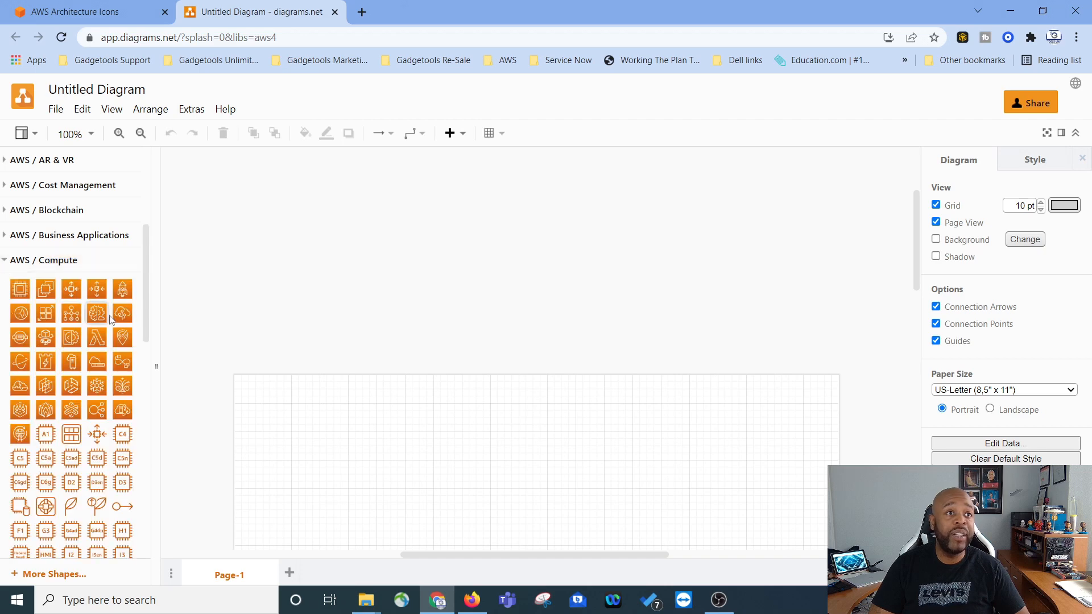
pyautogui.scroll(-3, 71, 389)
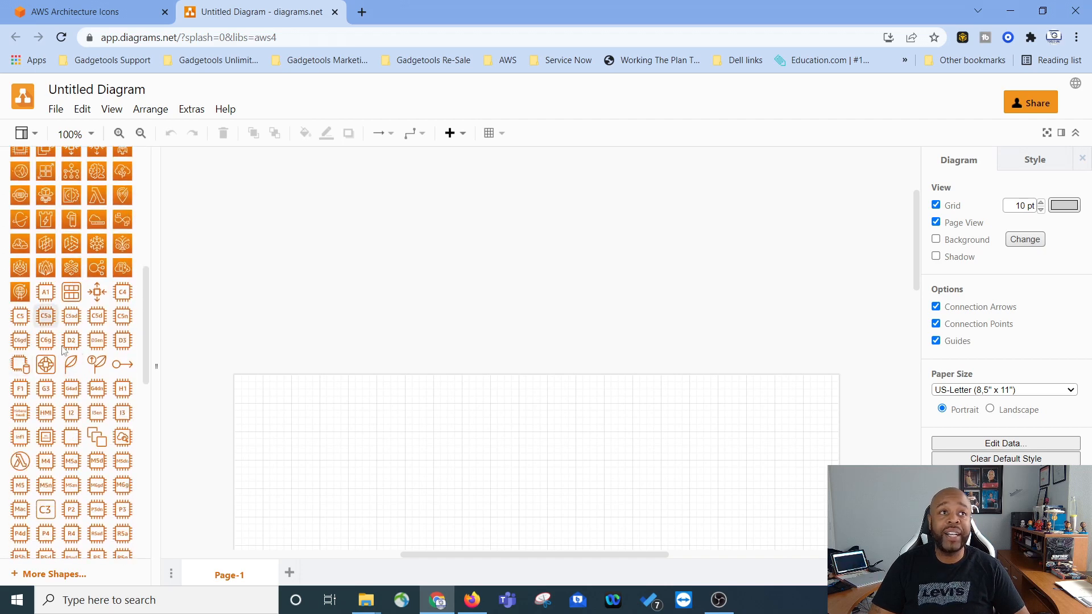
pyautogui.scroll(-4, 54, 375)
pyautogui.scroll(10, 34, 358)
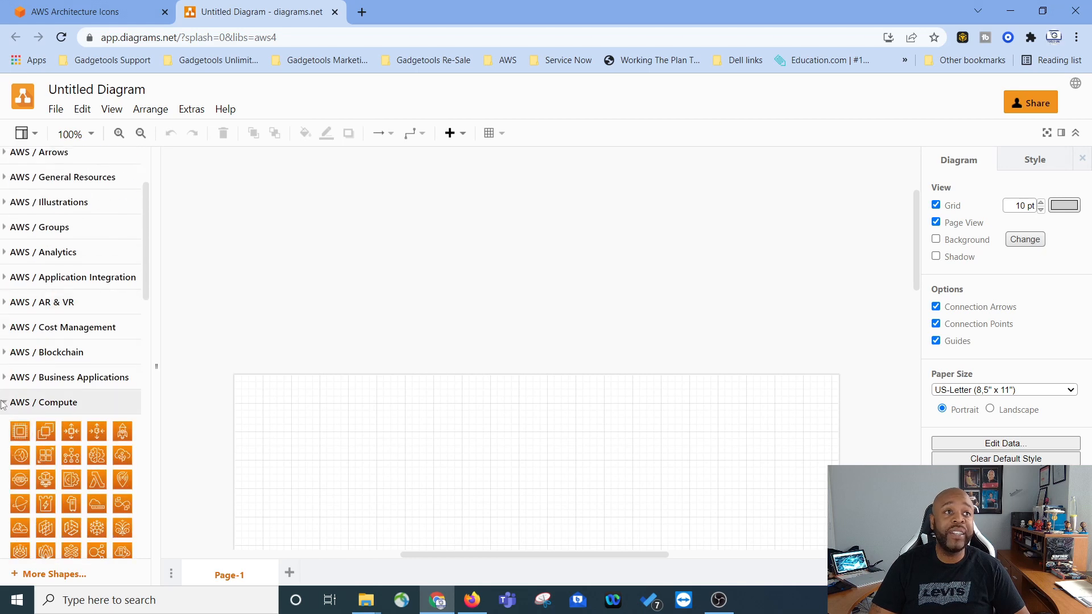
pyautogui.click(18, 402)
# Step: Expand and collapse the AWS / Containers shape library
pyautogui.scroll(-1, 2, 362)
pyautogui.click(3, 358)
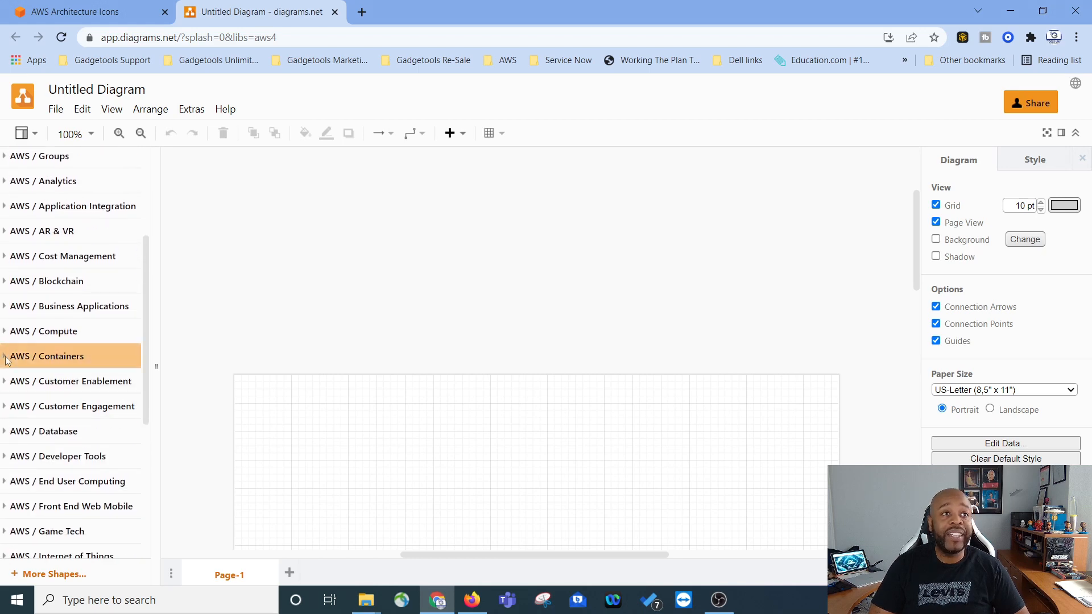
pyautogui.click(9, 358)
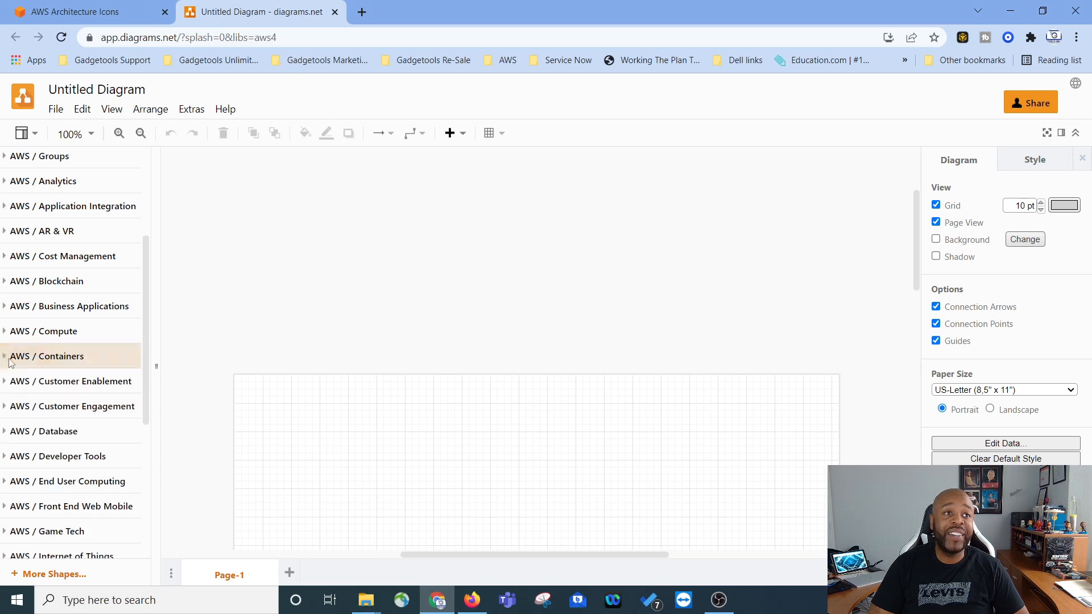
# Step: Browse the list of AWS shape libraries in the sidebar
pyautogui.scroll(-2, 115, 404)
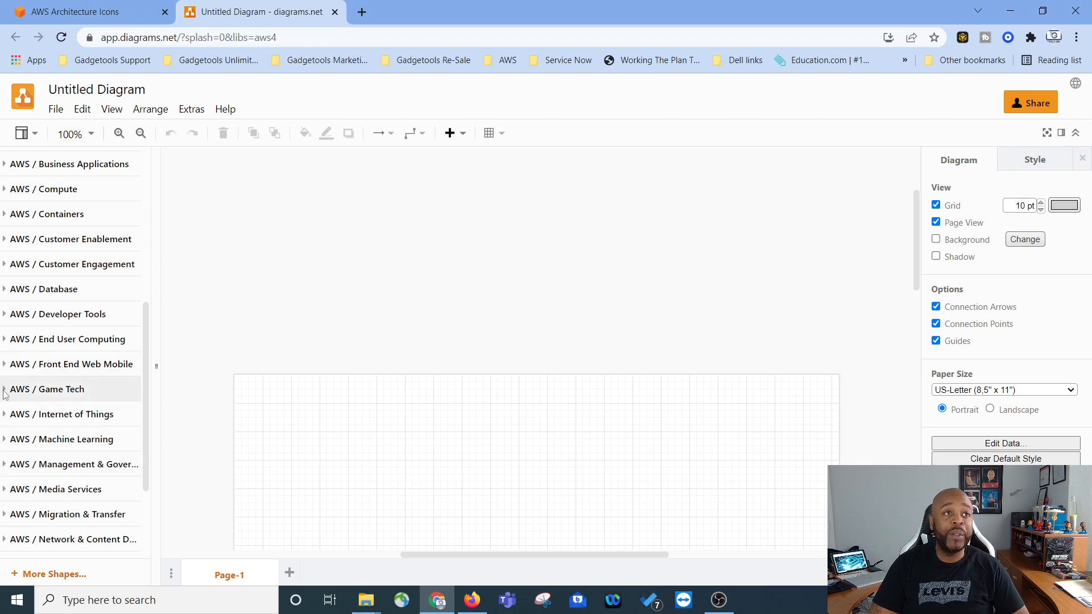
pyautogui.click(25, 387)
pyautogui.moveTo(45, 418)
pyautogui.mouseDown()
pyautogui.moveTo(394, 467)
pyautogui.moveTo(47, 422)
pyautogui.mouseUp()
pyautogui.scroll(5, 120, 483)
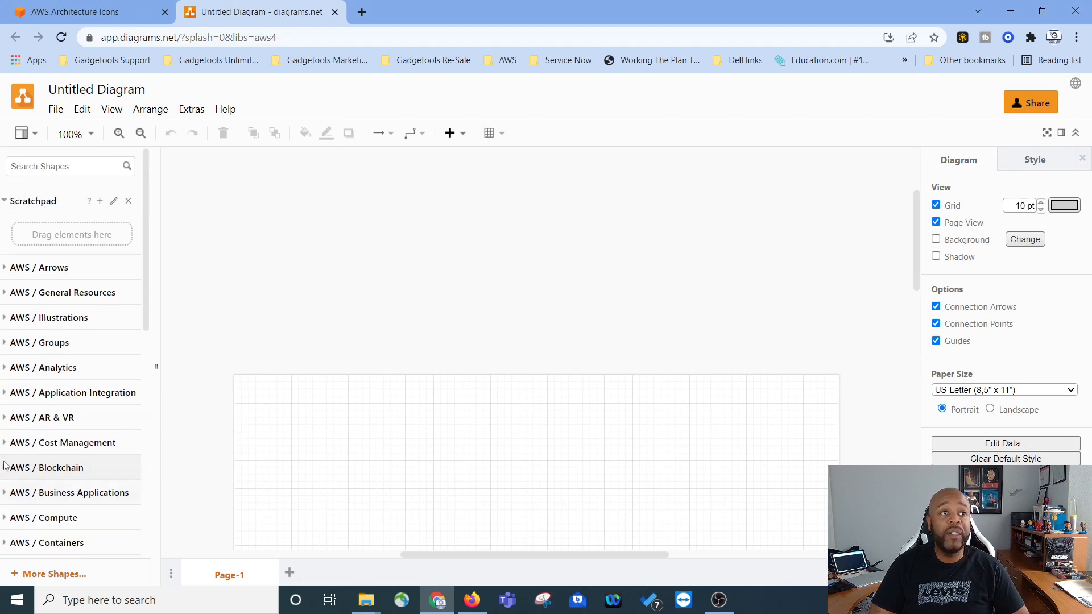
pyautogui.scroll(-4, 23, 490)
pyautogui.click(6, 506)
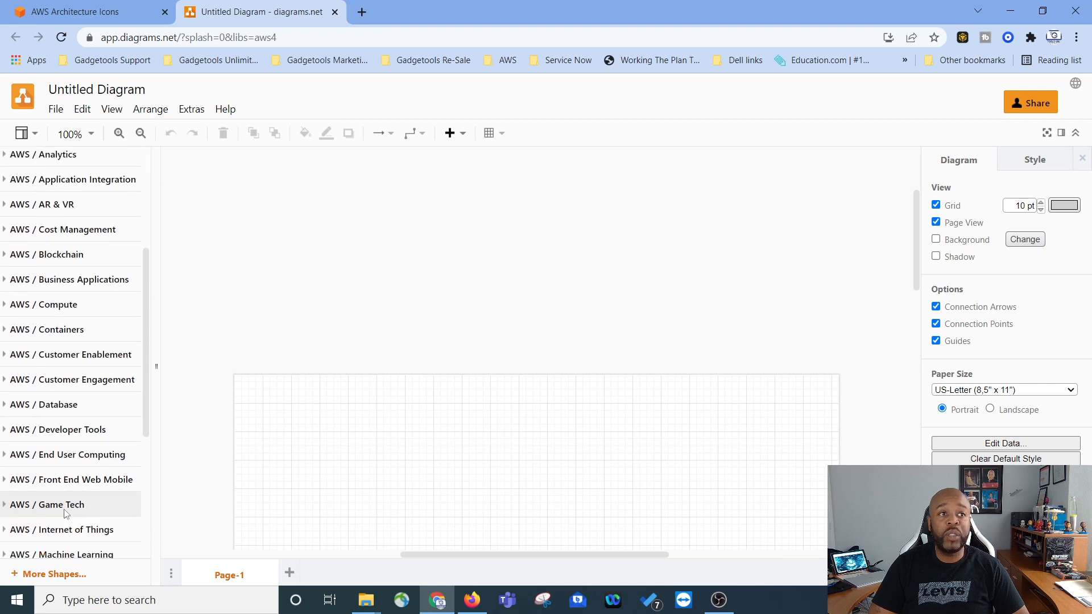
pyautogui.scroll(-4, 73, 455)
pyautogui.scroll(10, 72, 512)
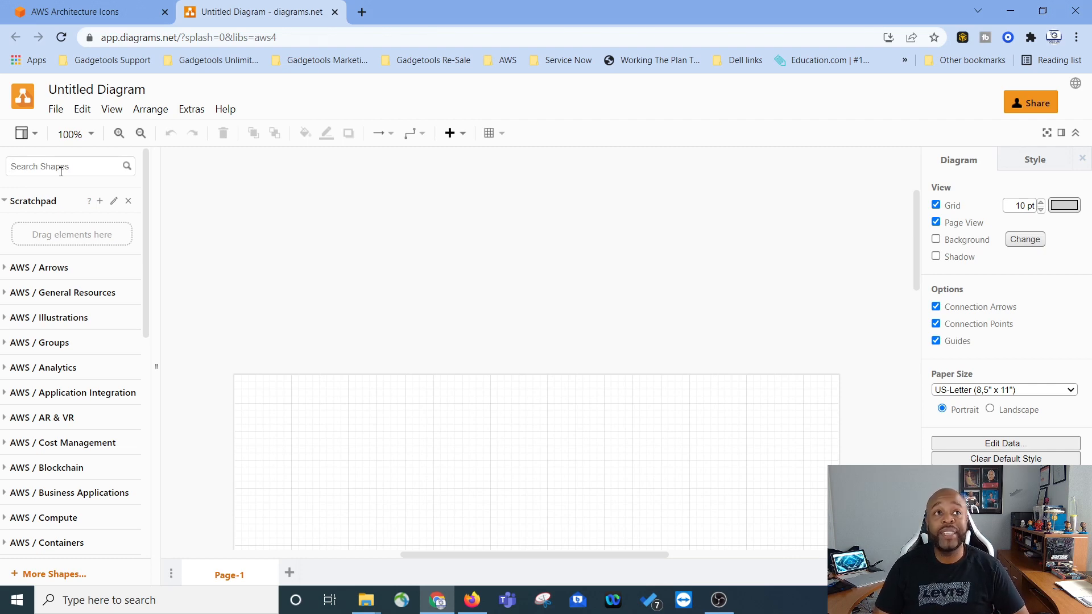
# Step: Expand the AWS / Groups shape library and search the shapes for gateway
pyautogui.click(7, 344)
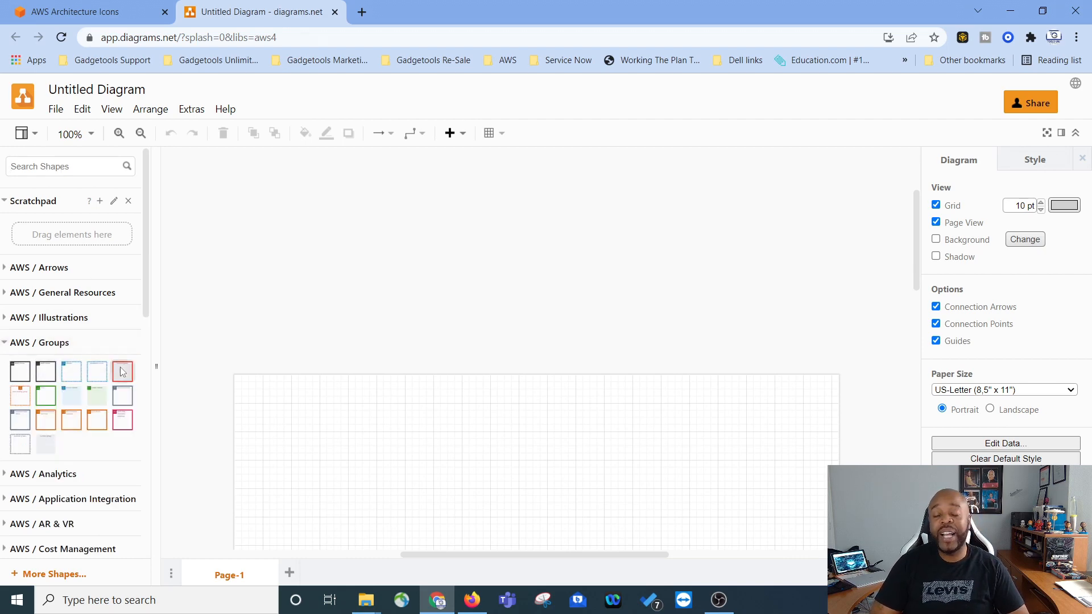
pyautogui.moveTo(18, 378)
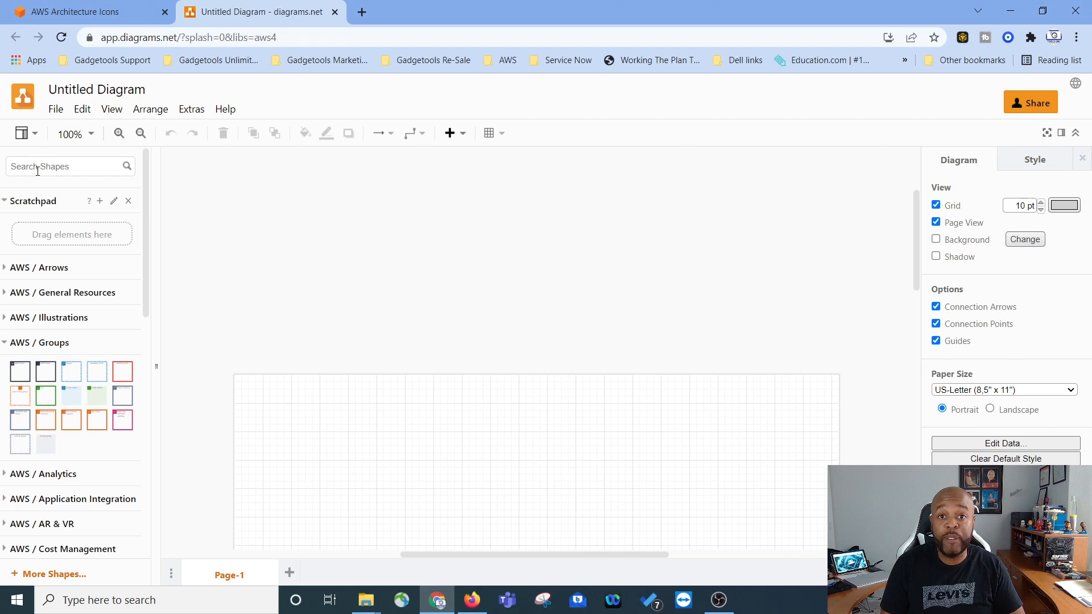
pyautogui.write('gateway')
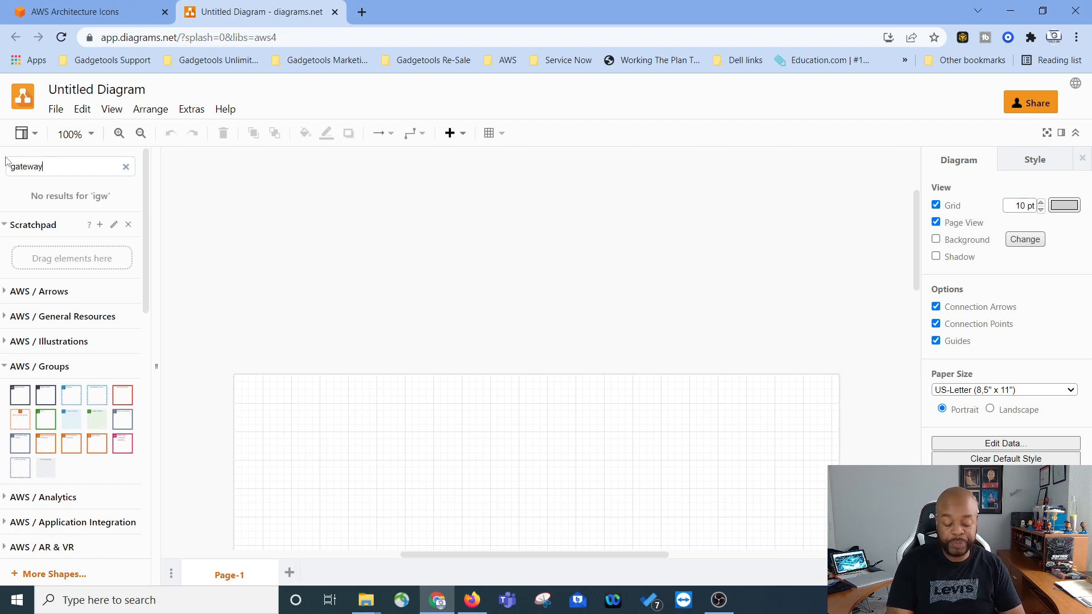
pyautogui.press('Return')
pyautogui.moveTo(98, 214)
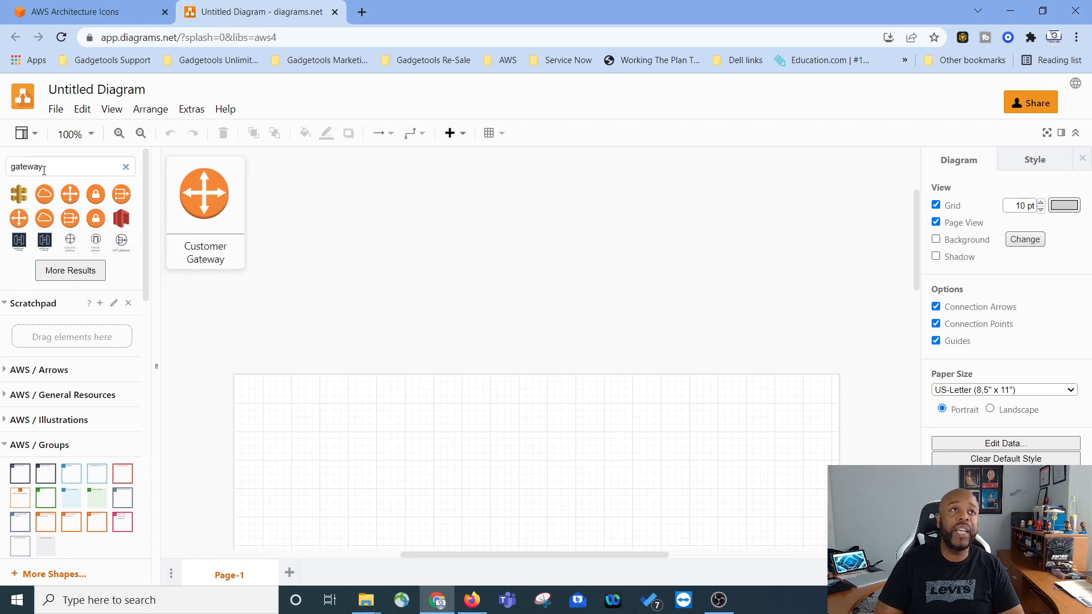
# Step: Search the shapes for vpc and for region, and clear the search box
pyautogui.doubleClick(16, 169)
pyautogui.write('pc')
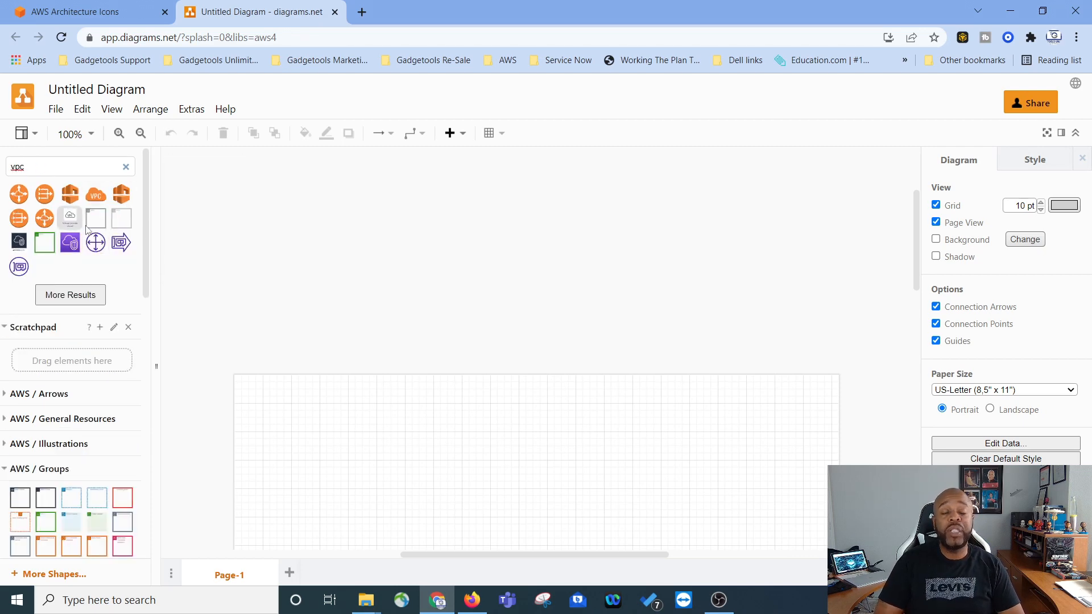
pyautogui.hotkey('ctrl', 'a')
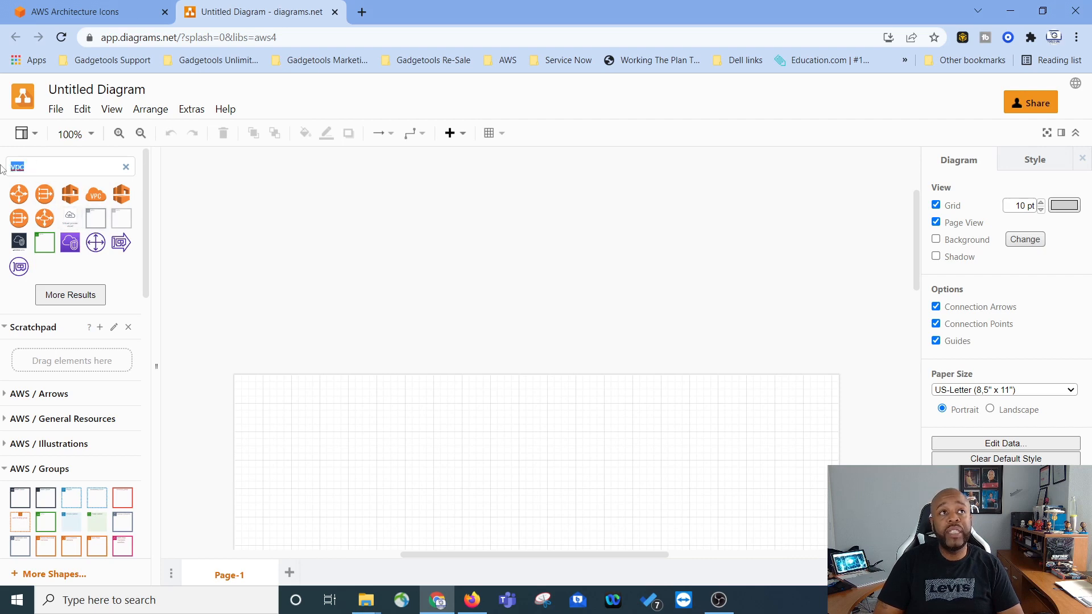
pyautogui.write('region')
pyautogui.press('Return')
pyautogui.moveTo(73, 207)
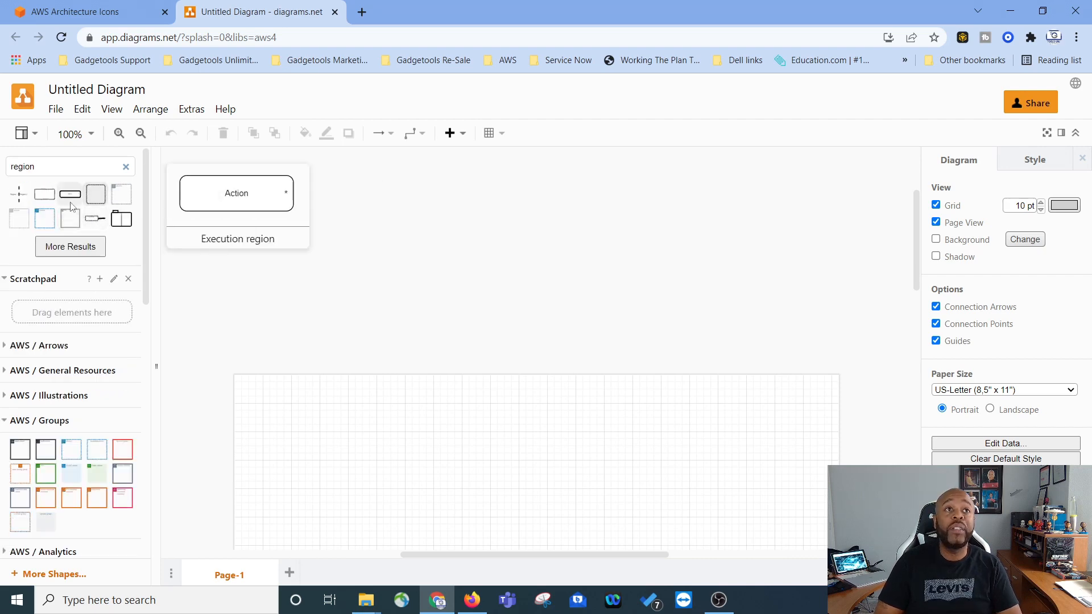
pyautogui.click(126, 167)
# Step: Insert an AWS Cloud group container from the AWS / Groups library onto the canvas
pyautogui.scroll(-3, 25, 265)
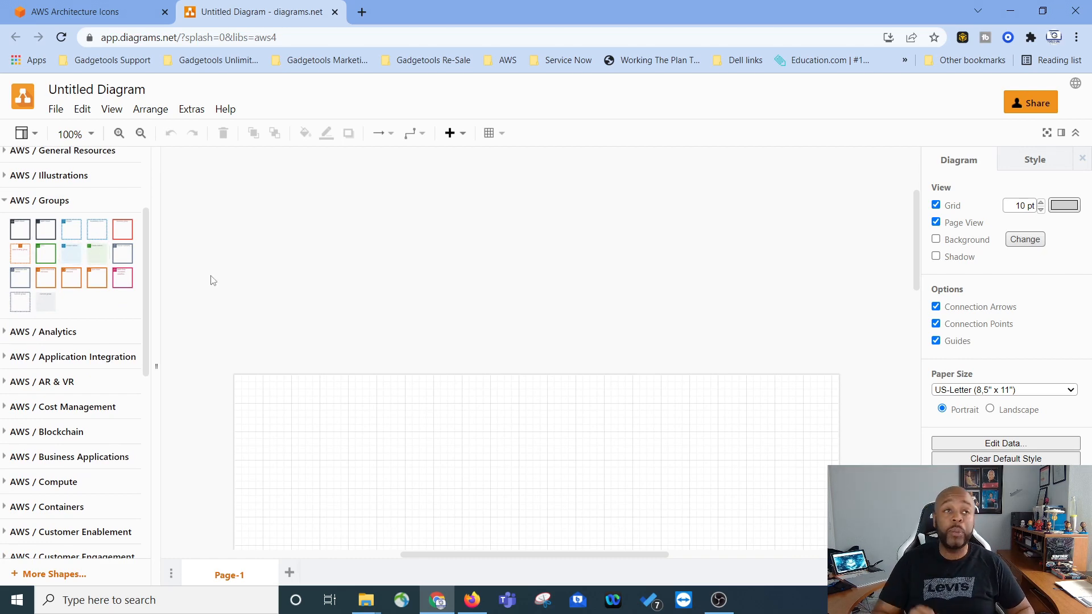
pyautogui.click(20, 229)
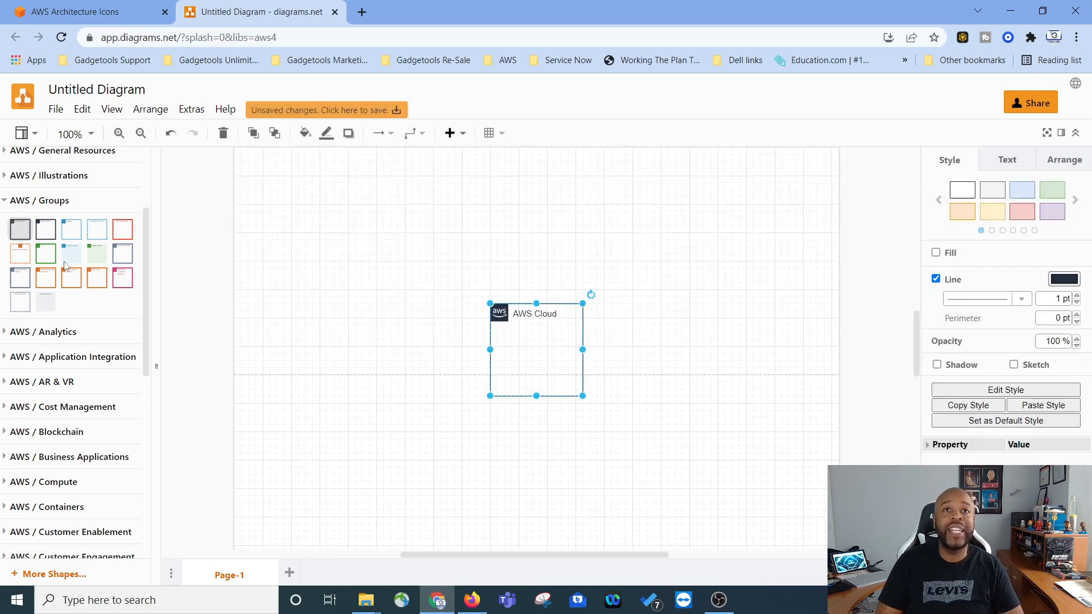
pyautogui.click(550, 335)
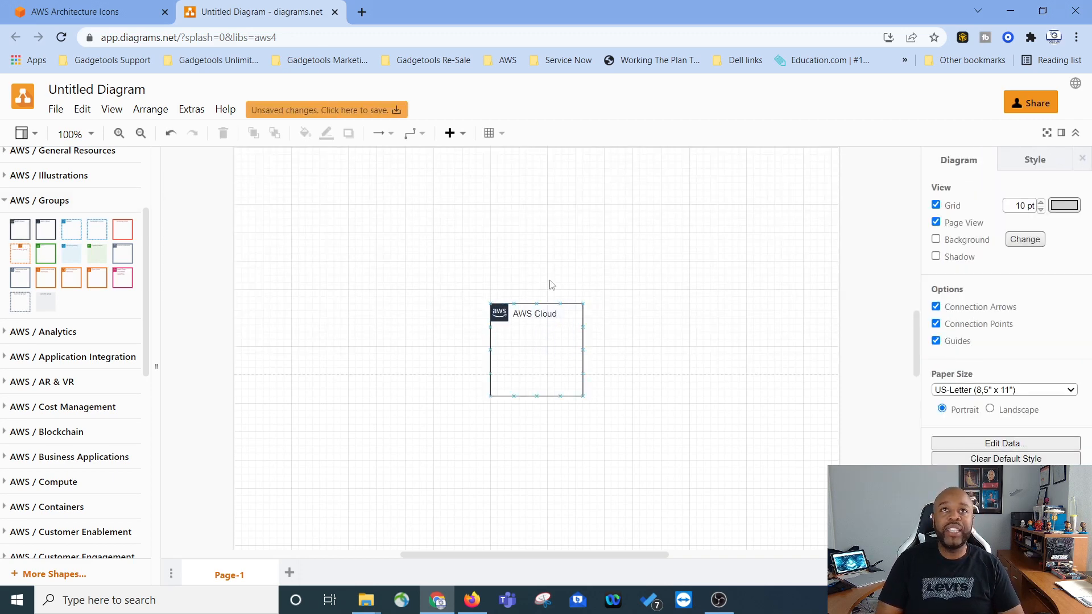
# Step: Move the AWS Cloud group toward the upper-left area of the page
pyautogui.scroll(6, 608, 247)
pyautogui.scroll(-5, 641, 267)
pyautogui.scroll(-1, 642, 272)
pyautogui.moveTo(499, 307); pyautogui.dragTo(472, 174)
pyautogui.scroll(6, 585, 257)
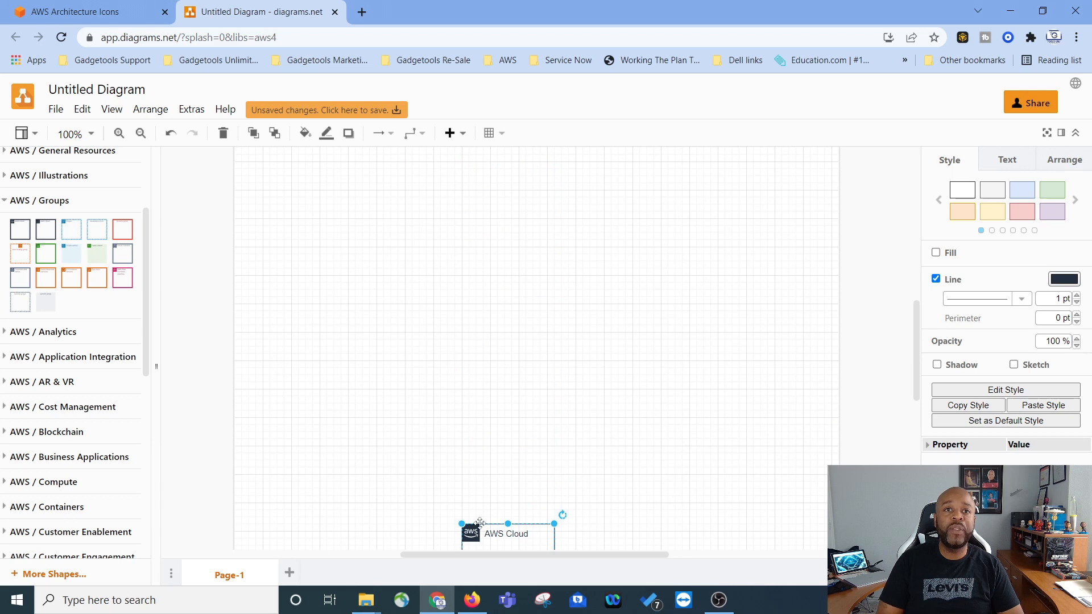
pyautogui.moveTo(471, 535); pyautogui.dragTo(325, 184)
pyautogui.scroll(7, 506, 337)
pyautogui.scroll(-6, 506, 337)
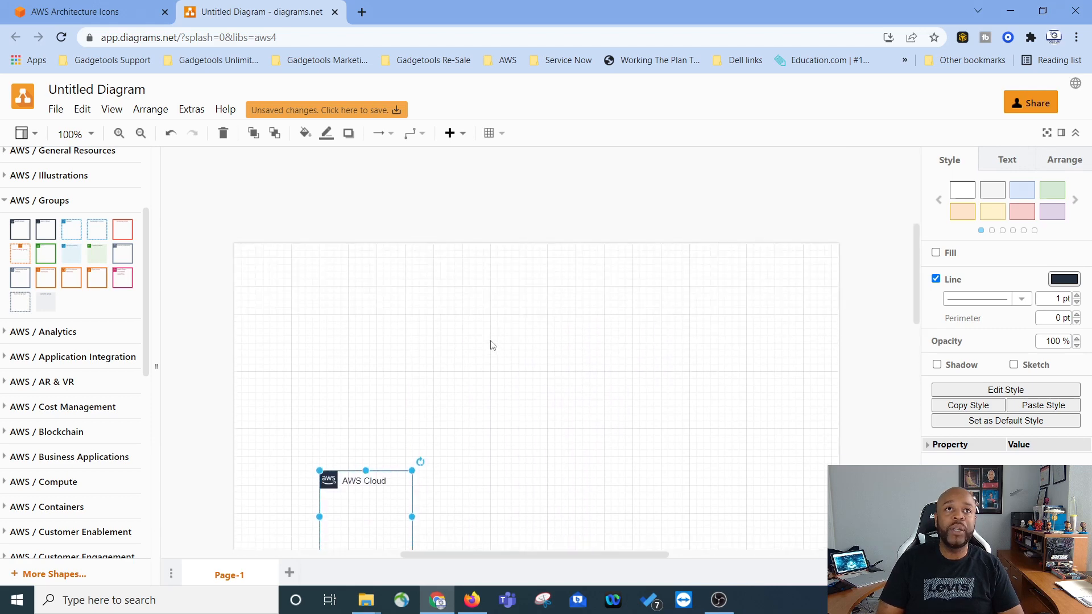
# Step: Place the AWS Cloud group near the page's top-left corner and enlarge it to cover most of the page
pyautogui.click(91, 134)
pyautogui.click(120, 227)
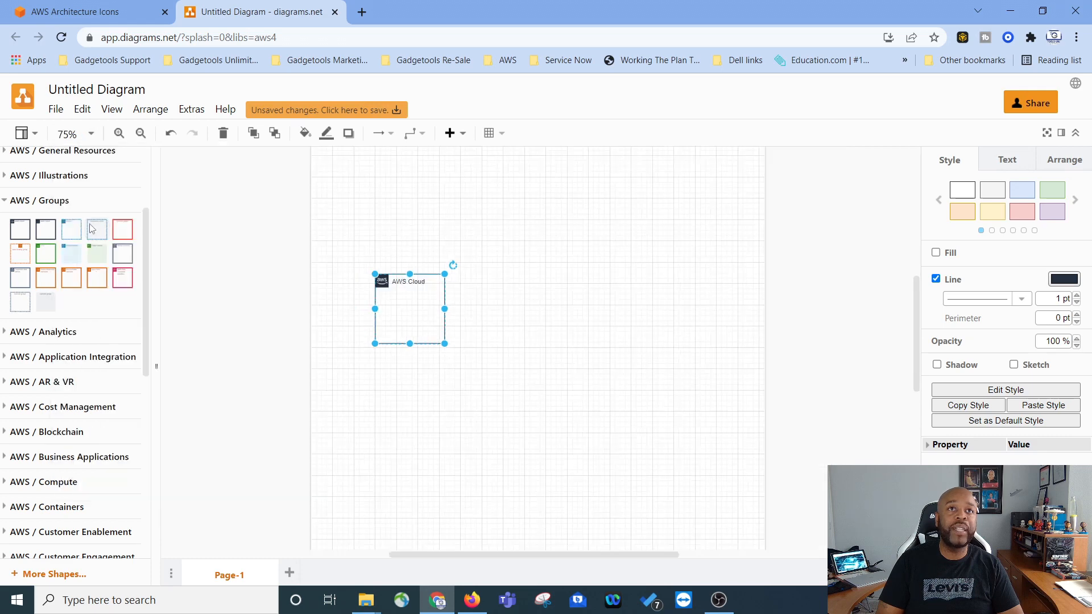
pyautogui.click(91, 134)
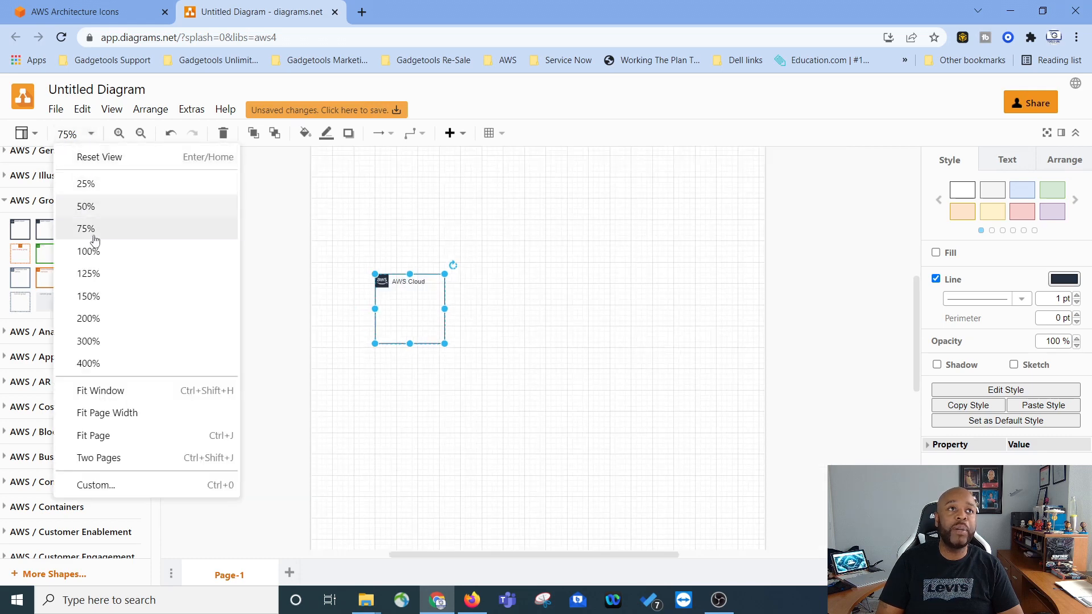
pyautogui.click(87, 207)
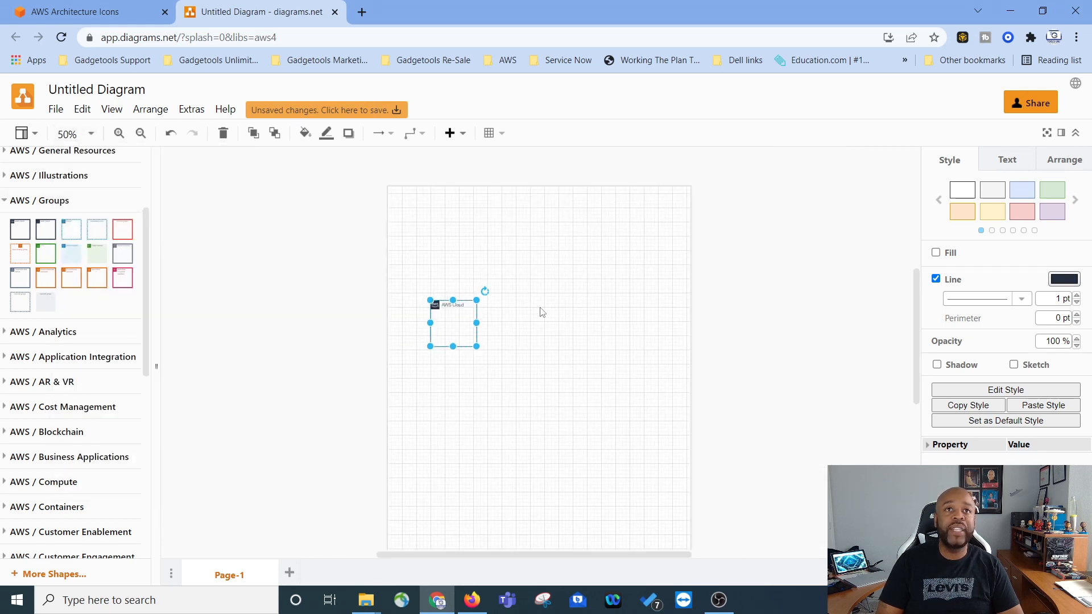
pyautogui.scroll(4, 553, 334)
pyautogui.scroll(-2, 553, 334)
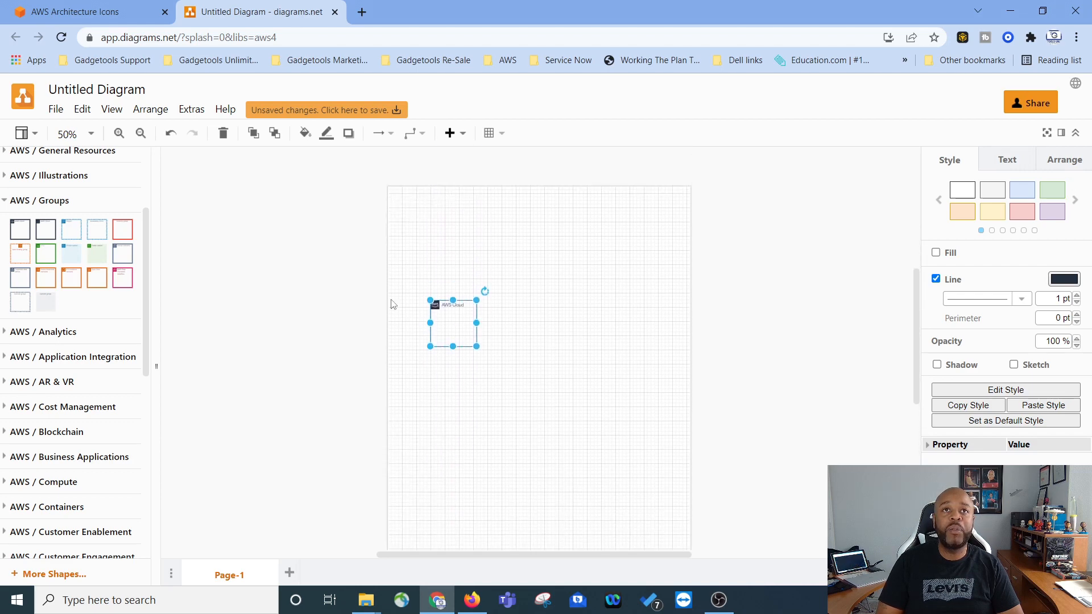
pyautogui.click(458, 329)
pyautogui.moveTo(435, 304); pyautogui.dragTo(420, 211)
pyautogui.moveTo(463, 253); pyautogui.dragTo(658, 435)
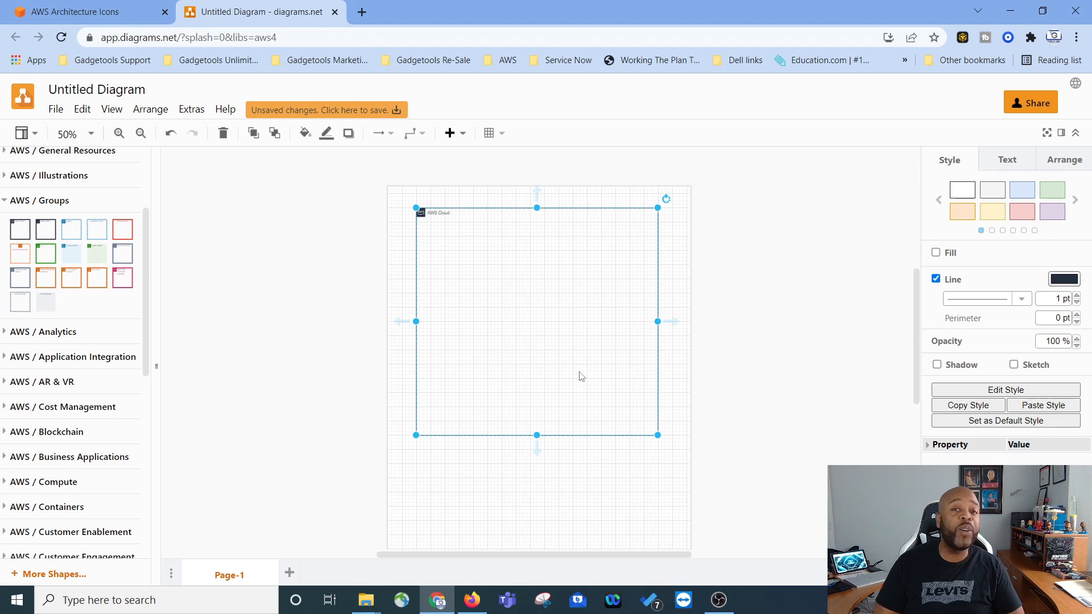
pyautogui.click(591, 499)
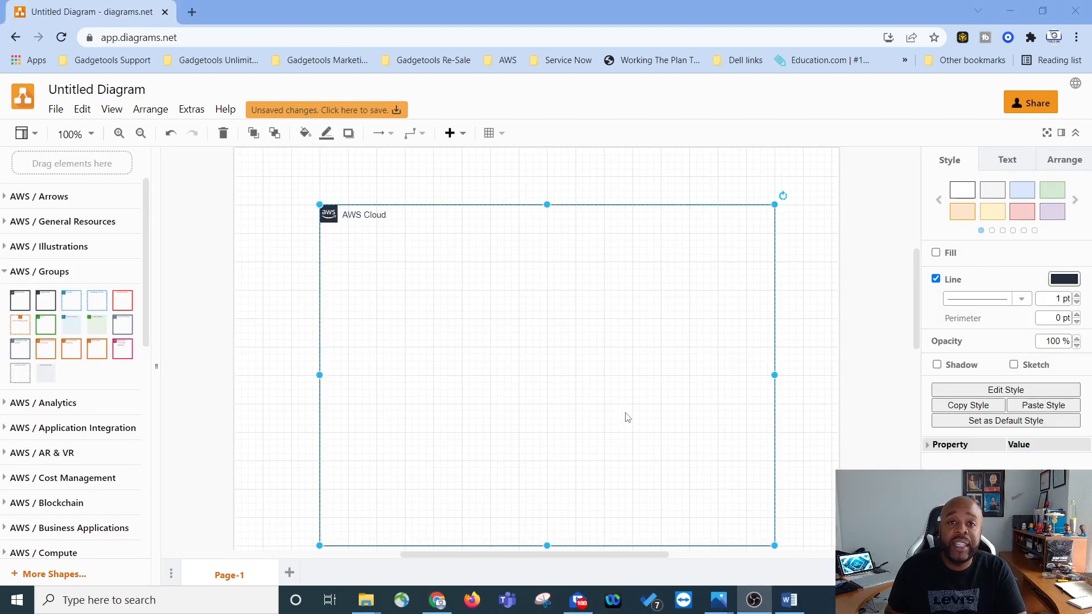
# Step: Search the shapes for text and insert a Title text block just above the AWS Cloud group
pyautogui.scroll(5, 591, 413)
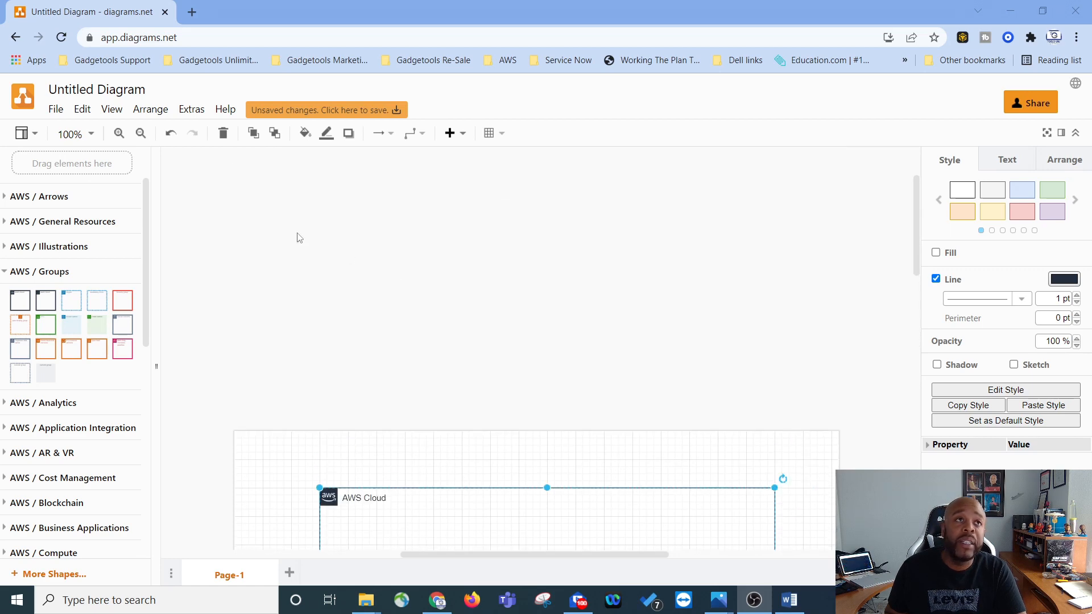
pyautogui.scroll(2, 108, 272)
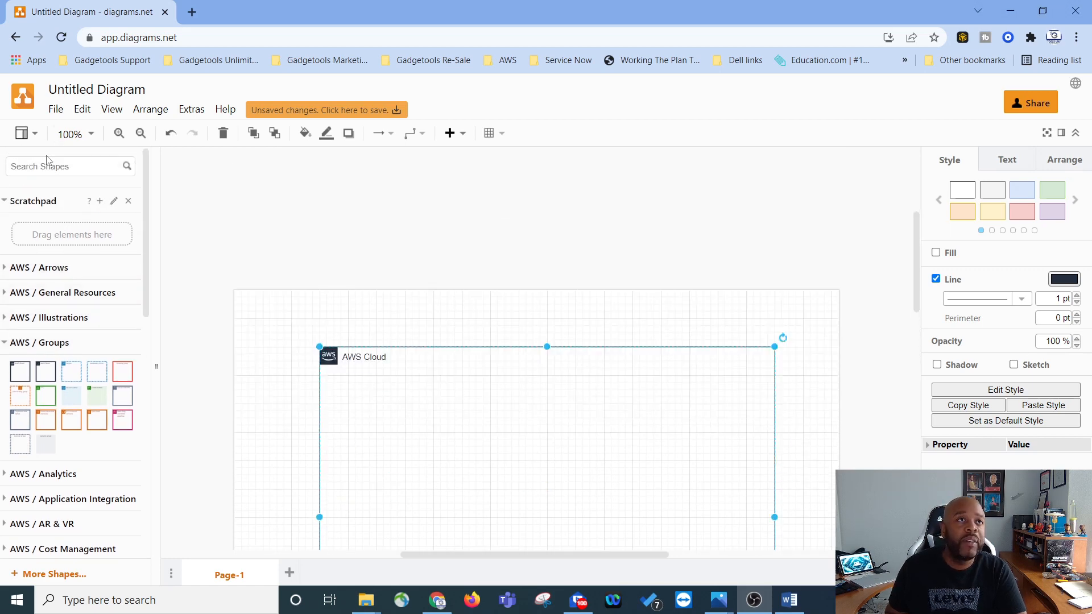
pyautogui.write('te')
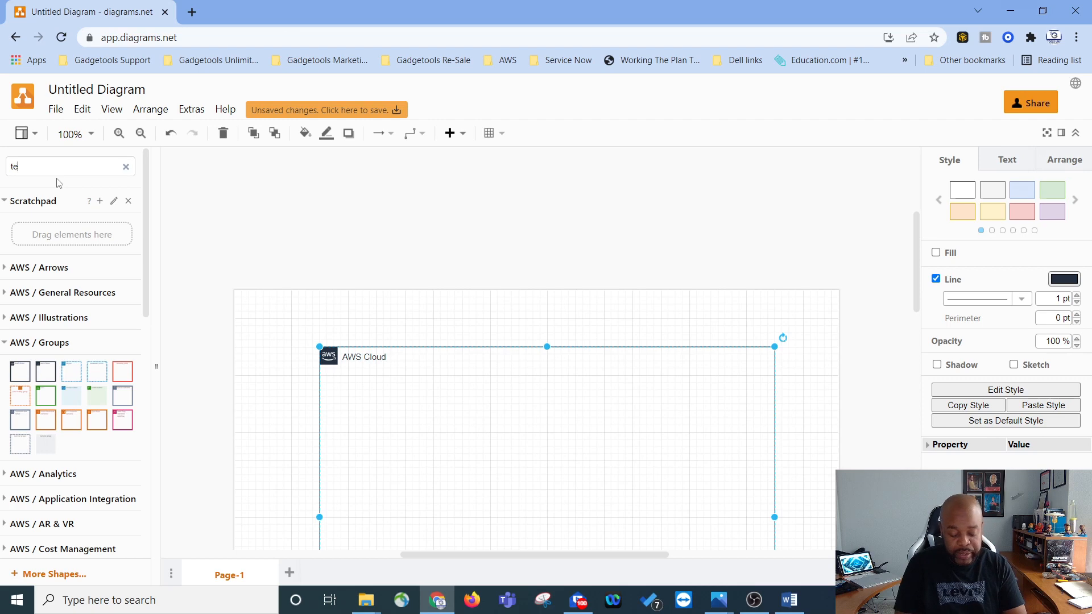
pyautogui.press('Return')
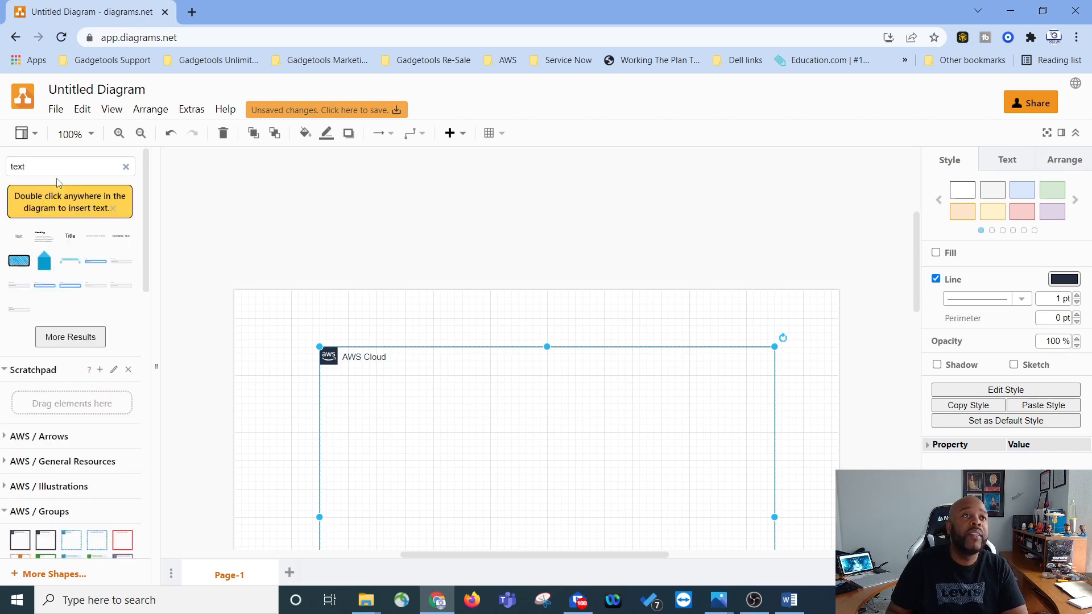
pyautogui.click(69, 236)
pyautogui.moveTo(533, 345); pyautogui.dragTo(535, 321)
# Step: Change the title's text to Single Teir
pyautogui.doubleClick(534, 320)
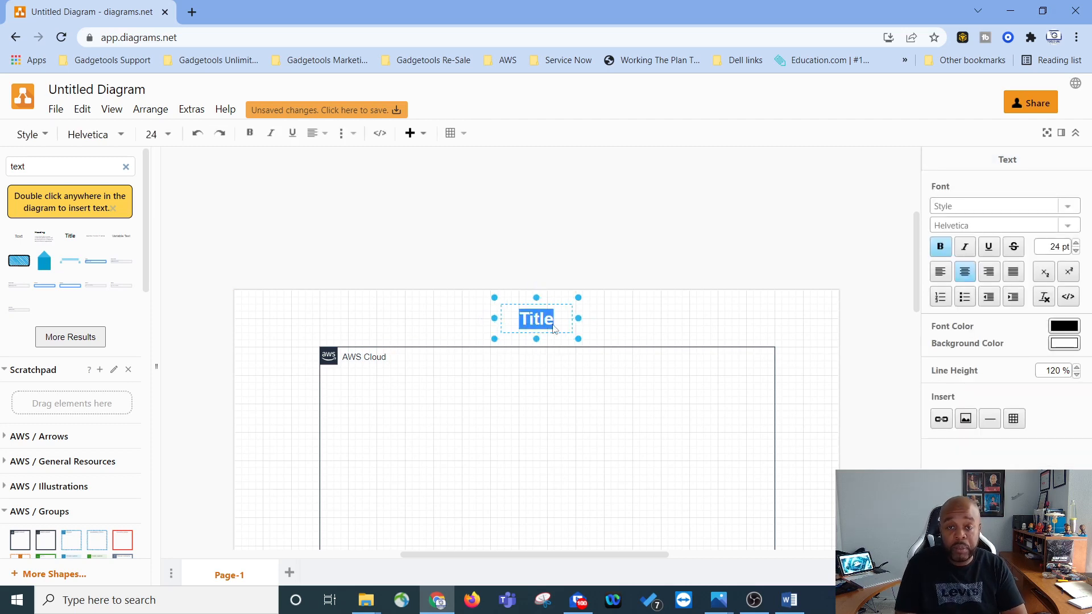
pyautogui.write('Single Teir')
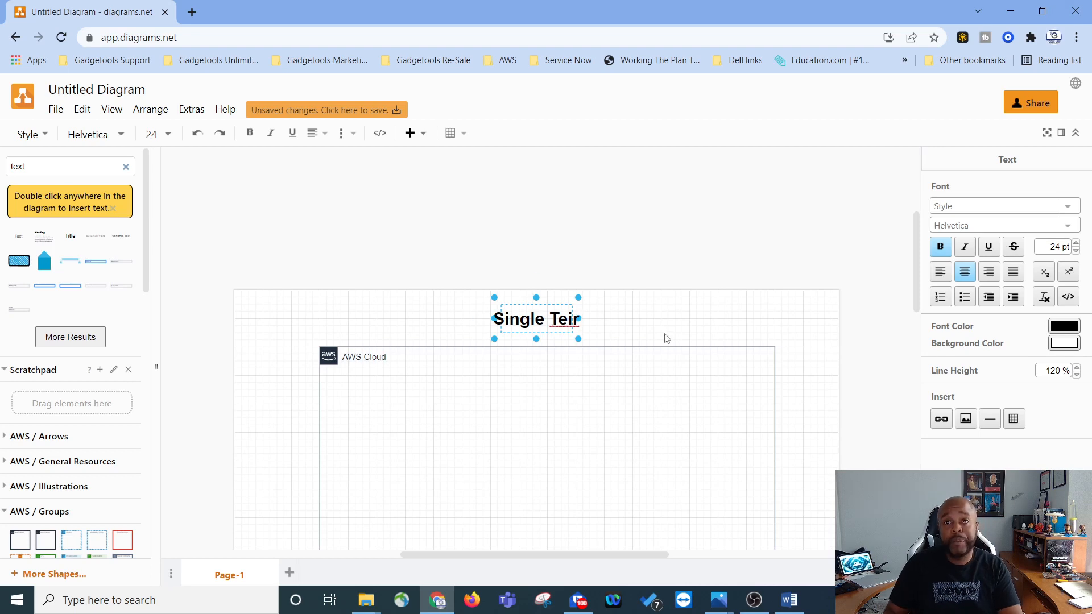
pyautogui.click(627, 323)
pyautogui.click(626, 323)
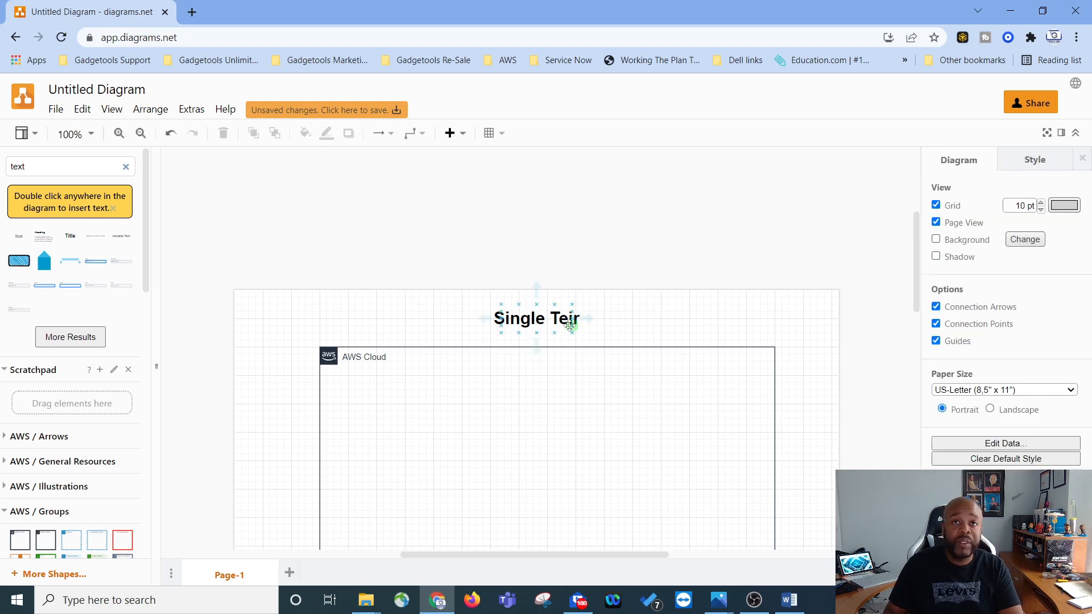
# Step: Correct the title's spelling to Single Tier
pyautogui.doubleClick(577, 322)
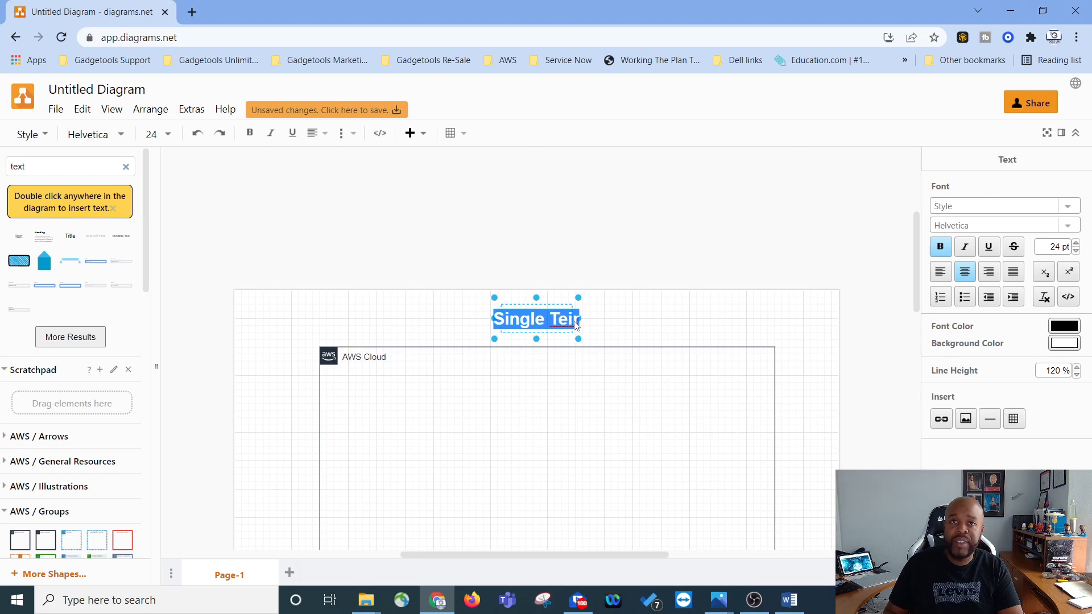
pyautogui.doubleClick(572, 323)
pyautogui.click(571, 324)
pyautogui.press('BackSpace')
pyautogui.press('BackSpace')
pyautogui.write('ie')
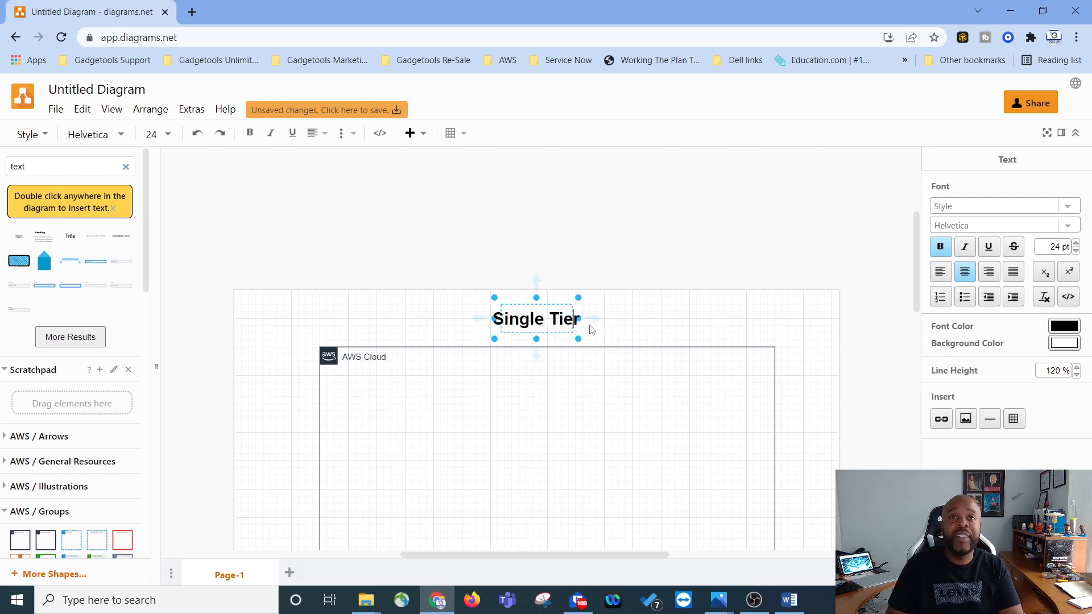
pyautogui.click(605, 343)
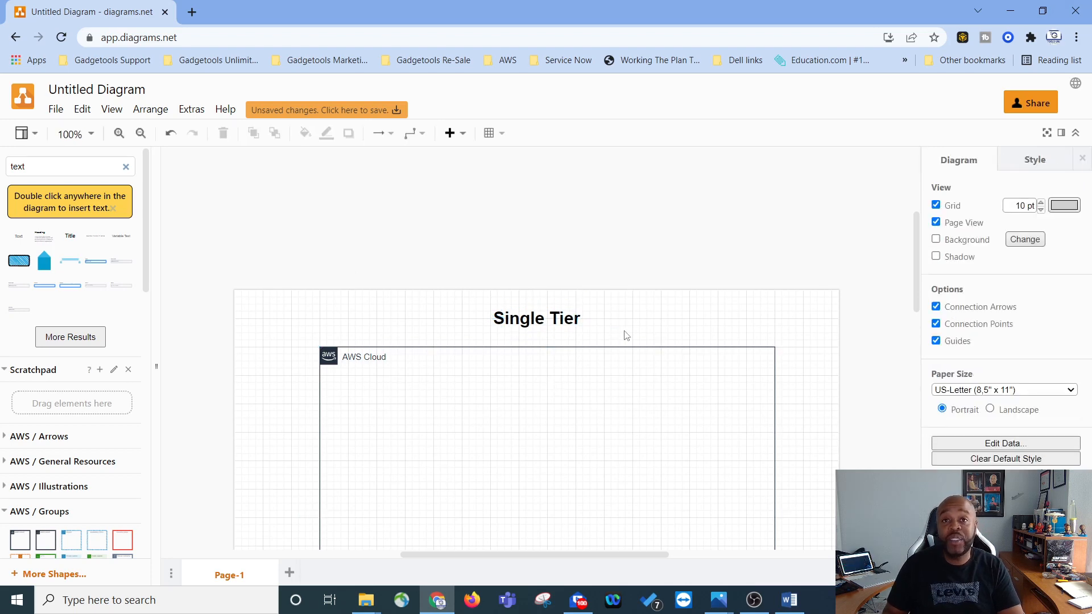
pyautogui.scroll(-3, 626, 335)
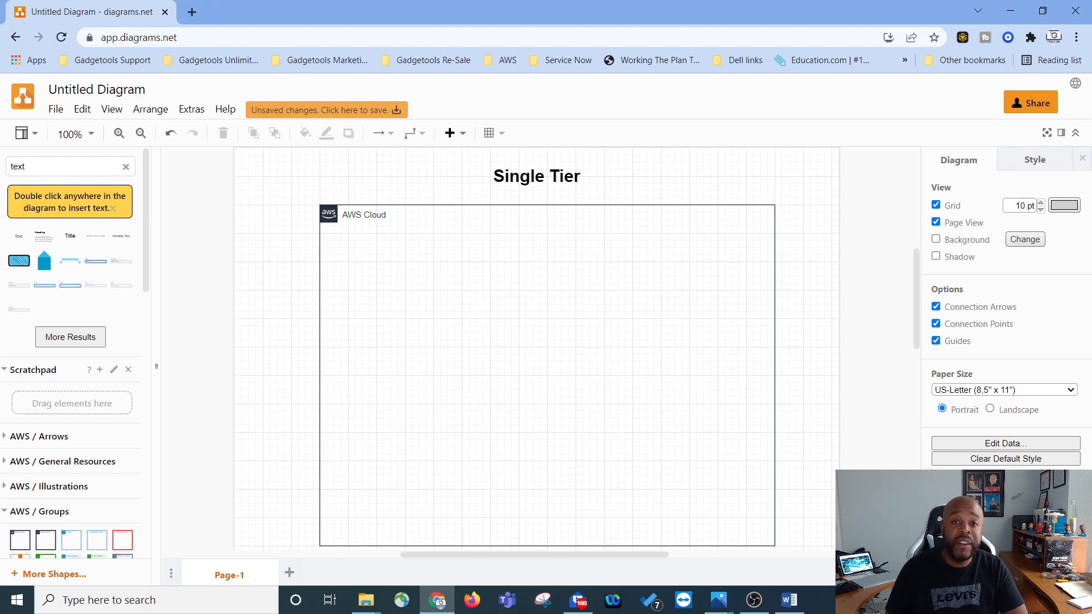
pyautogui.scroll(2, 485, 446)
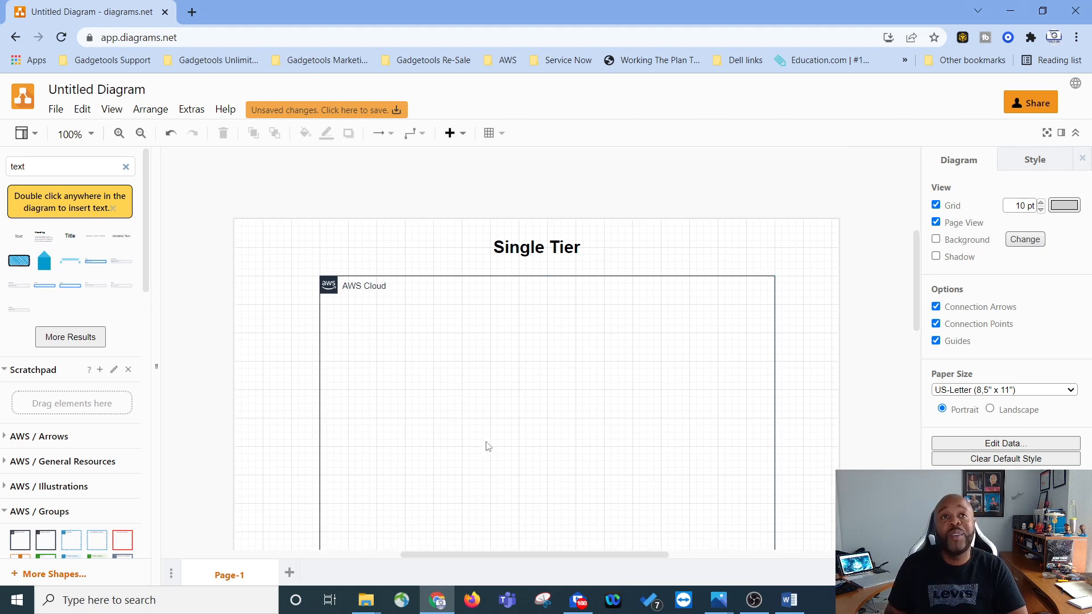
pyautogui.scroll(2, 368, 396)
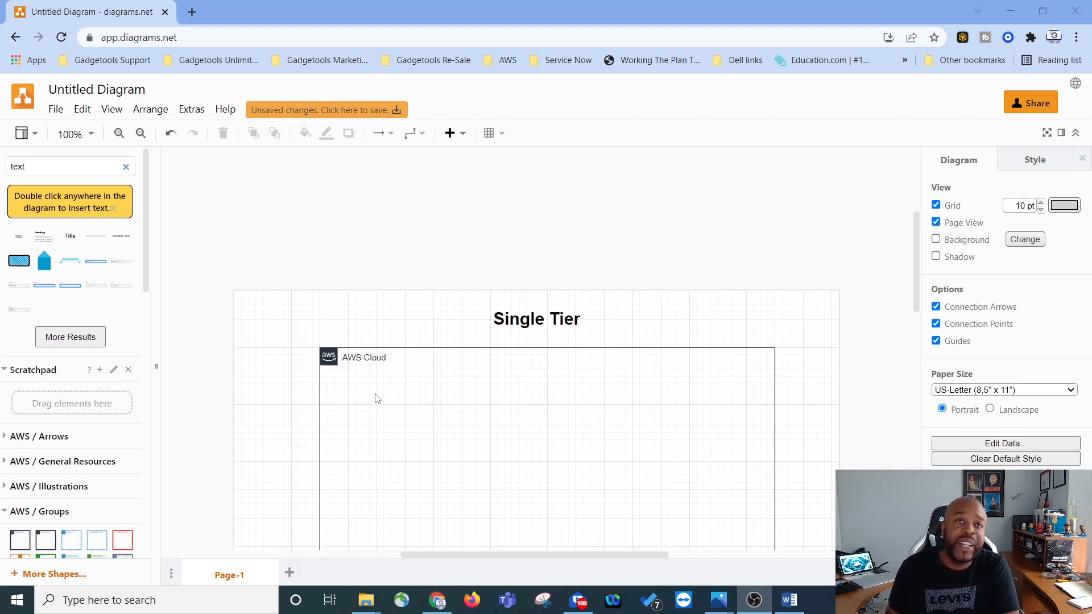
# Step: Rename the AWS Cloud group's label to my account
pyautogui.click(340, 363)
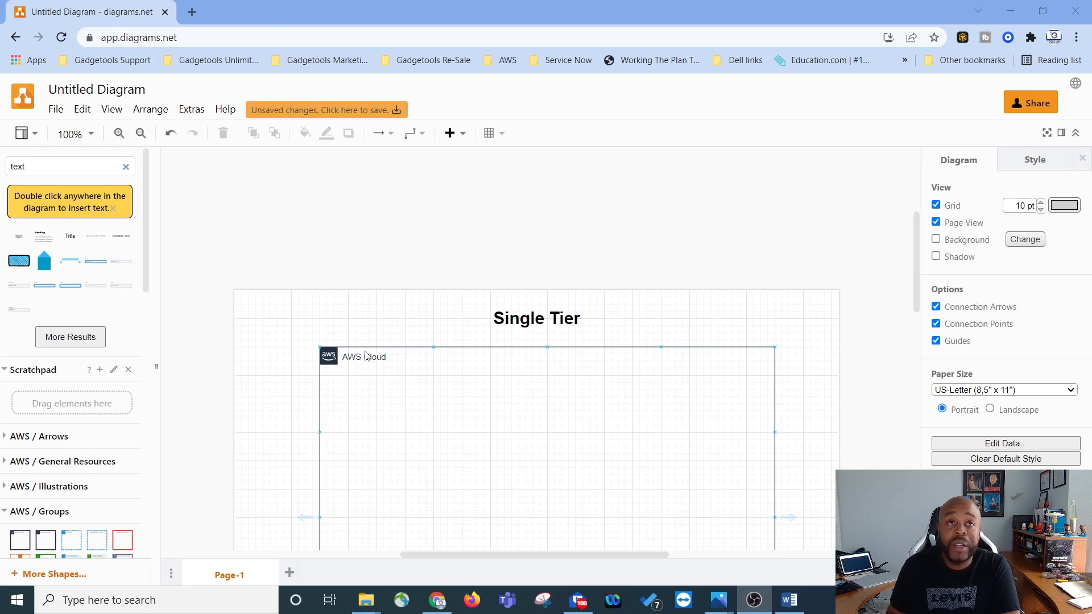
pyautogui.scroll(-1, 325, 335)
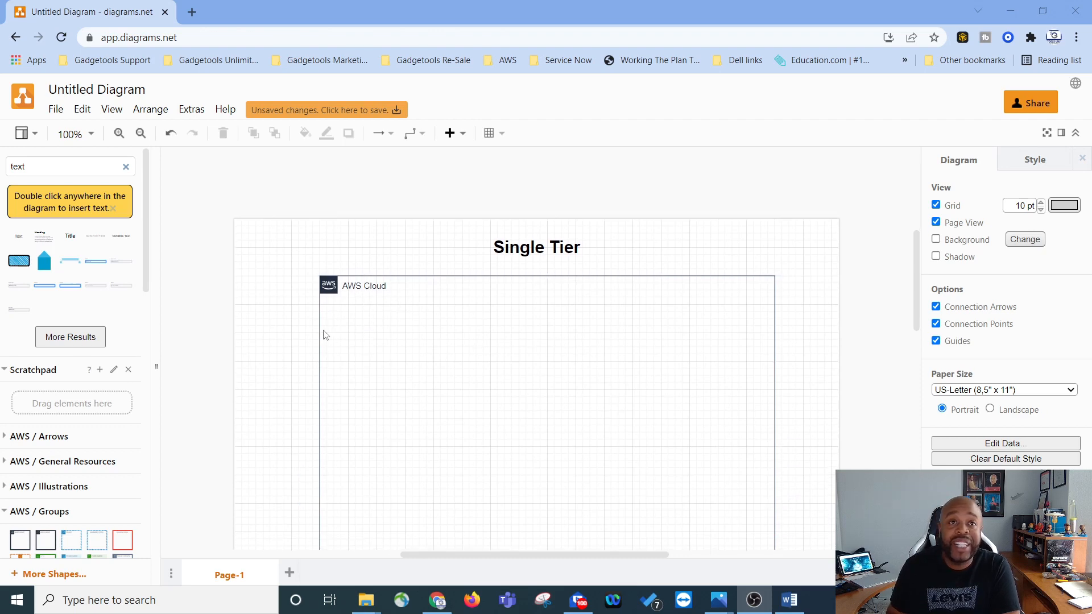
pyautogui.doubleClick(360, 287)
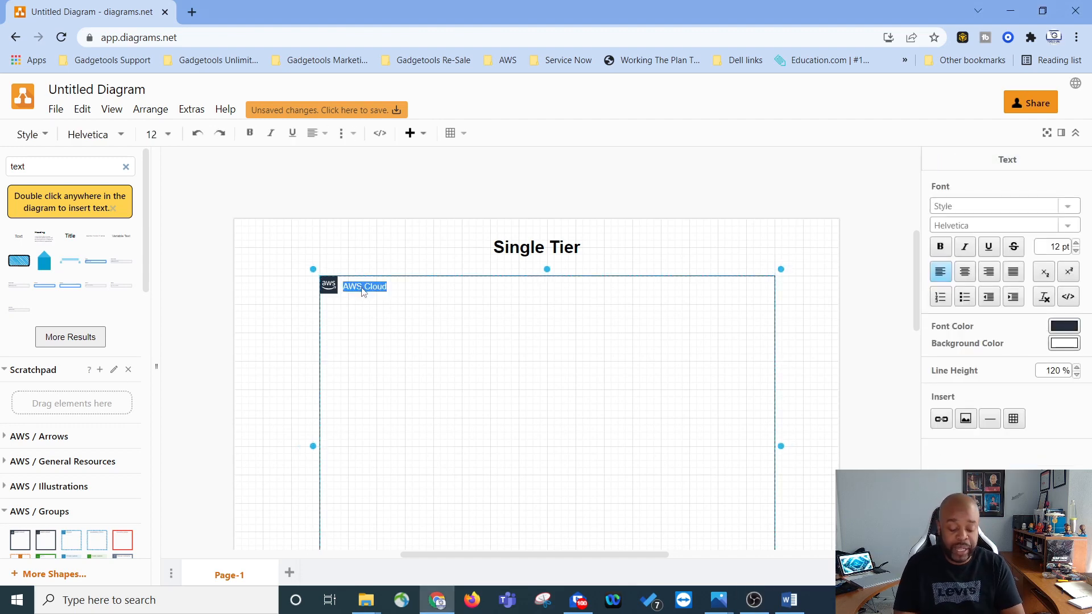
pyautogui.write('my account')
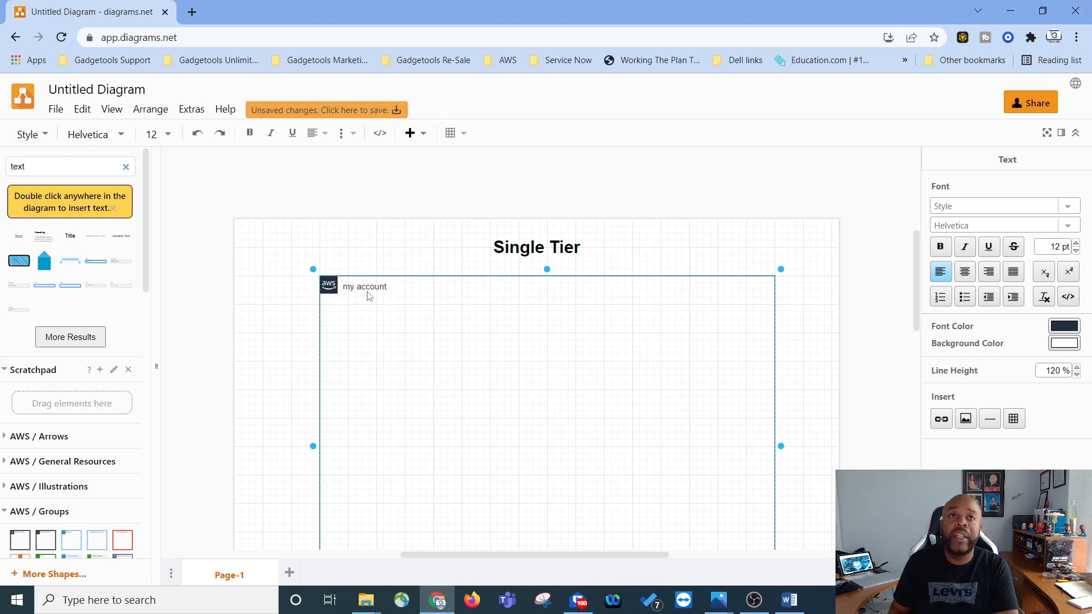
pyautogui.click(424, 314)
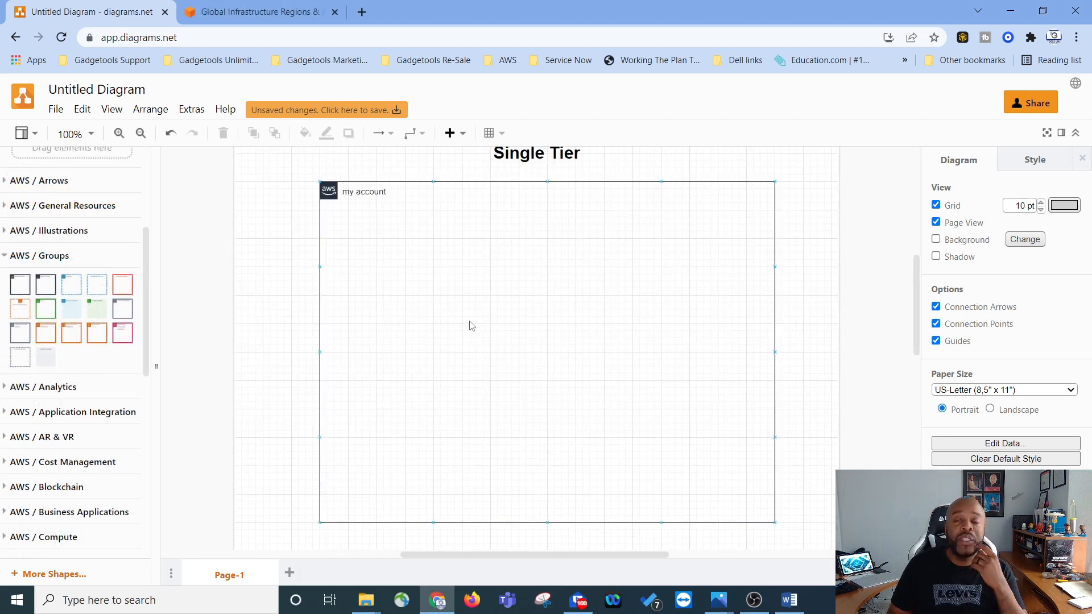
# Step: Insert a Region group from the AWS Groups library and fit it inside the my account group
pyautogui.scroll(2, 560, 363)
pyautogui.scroll(-1, 561, 363)
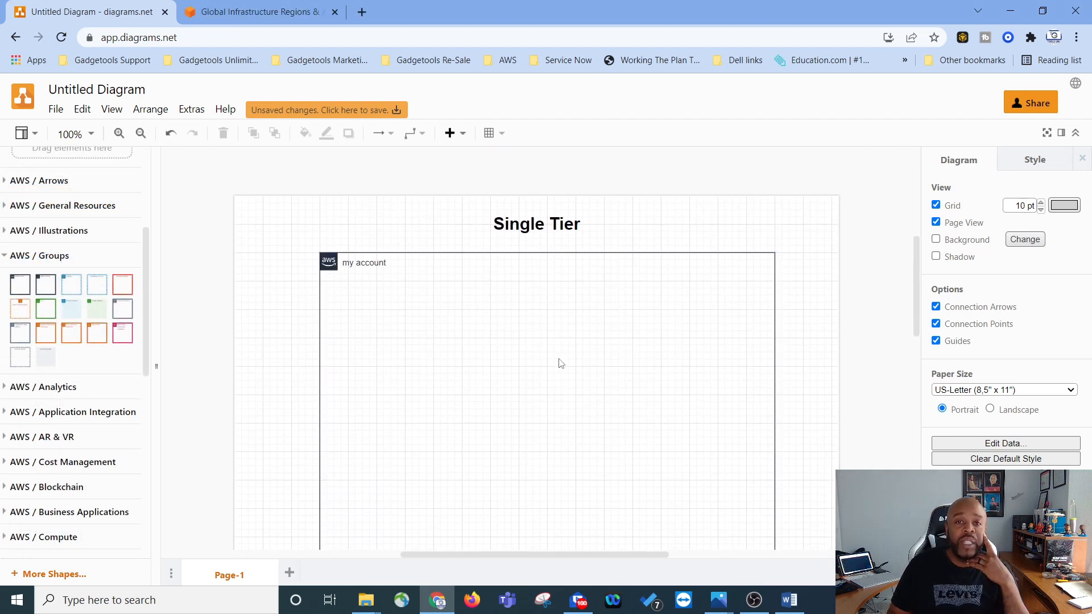
pyautogui.scroll(-1, 561, 363)
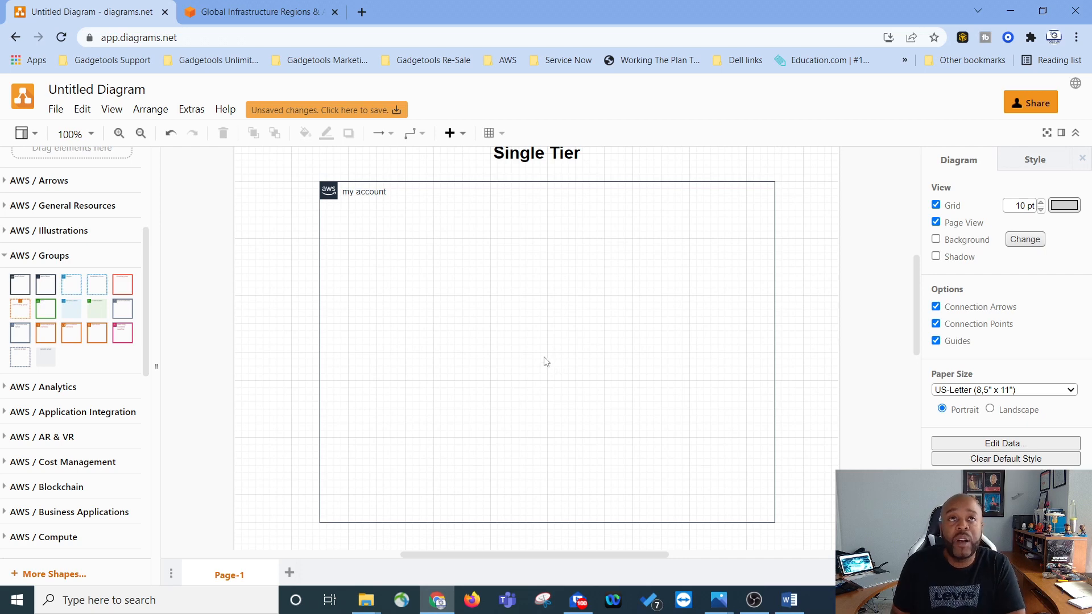
pyautogui.scroll(1, 546, 362)
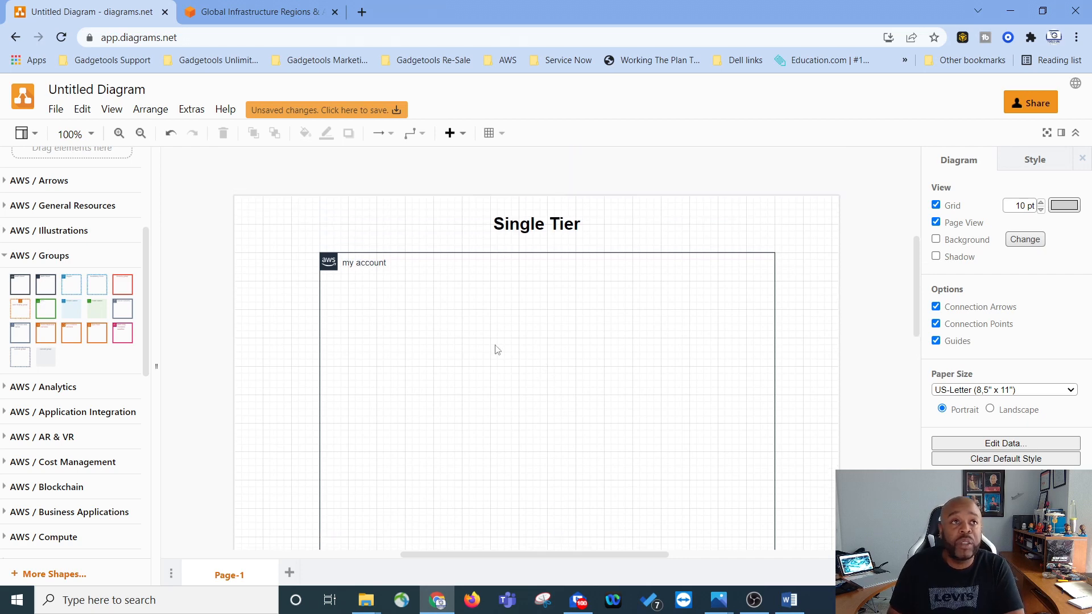
pyautogui.click(73, 285)
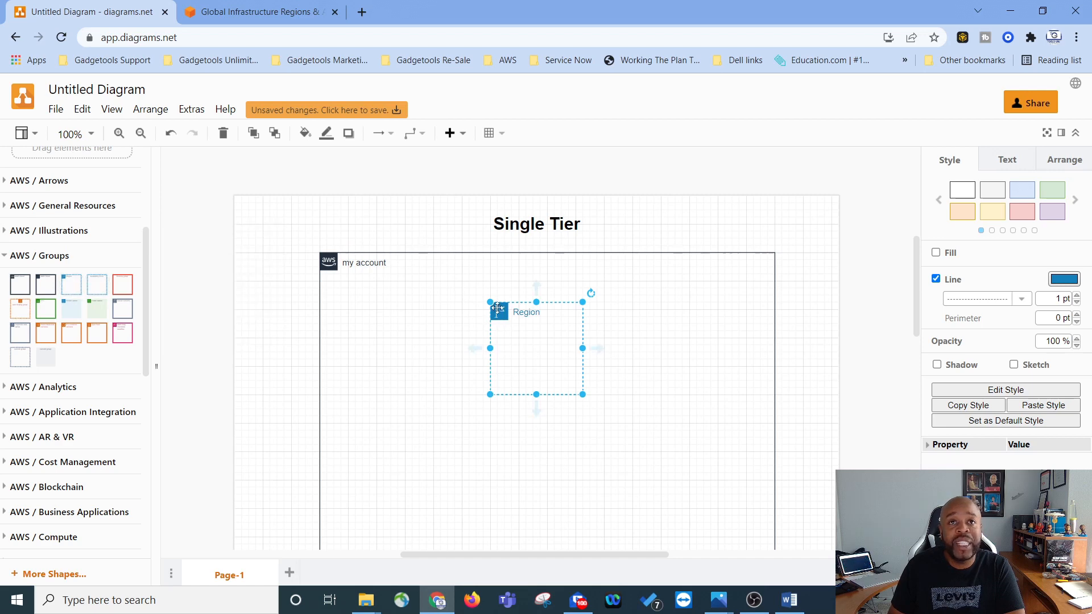
pyautogui.moveTo(497, 308); pyautogui.dragTo(356, 286)
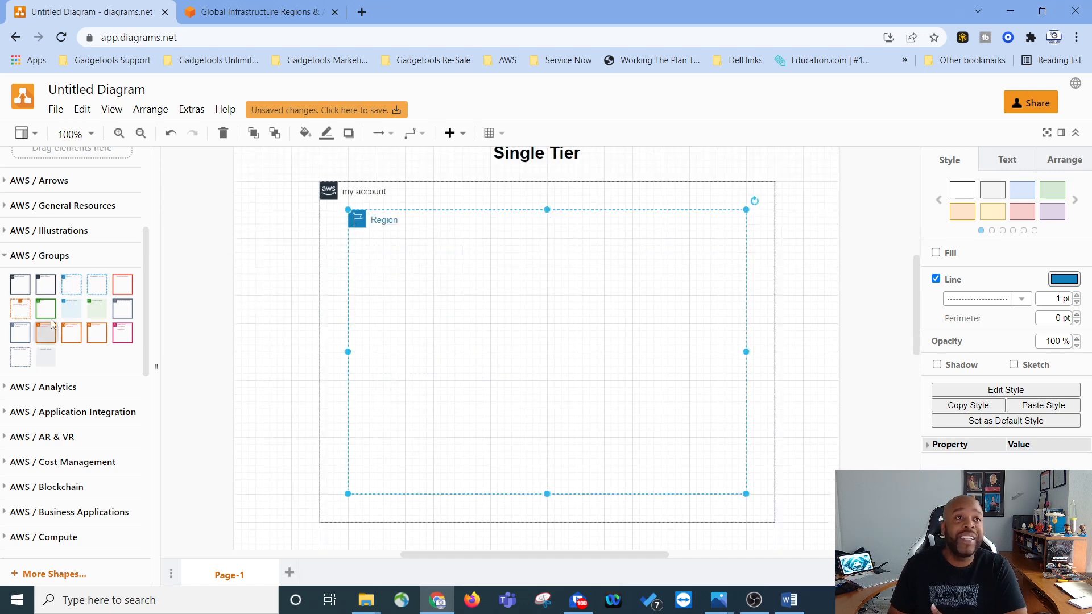
# Step: Insert a VPC group inside the Region group and label it my vpc
pyautogui.moveTo(45, 313)
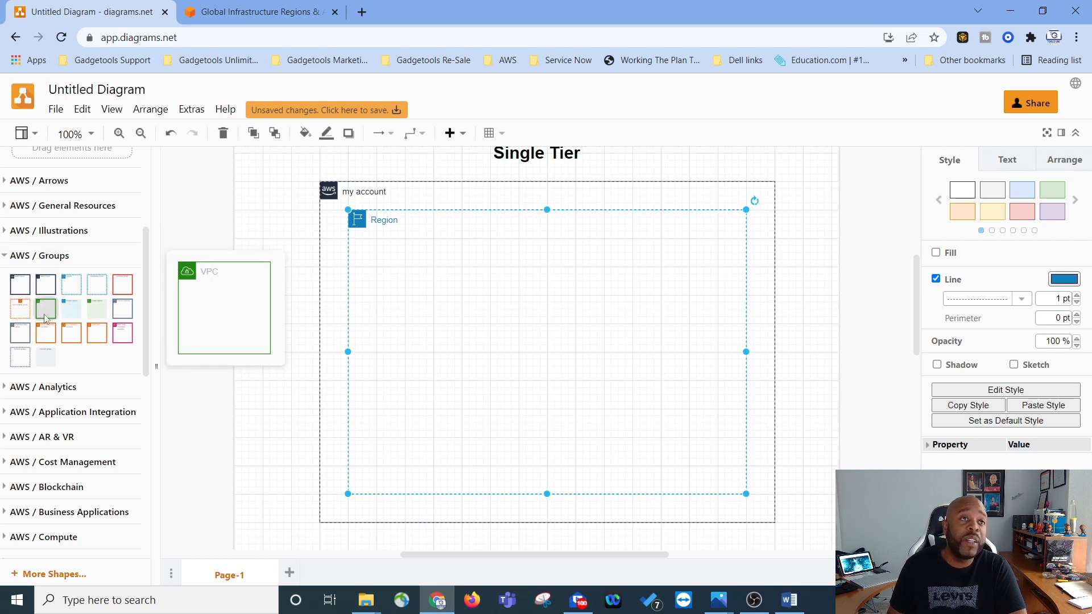
pyautogui.click(46, 313)
pyautogui.moveTo(499, 312); pyautogui.dragTo(383, 250)
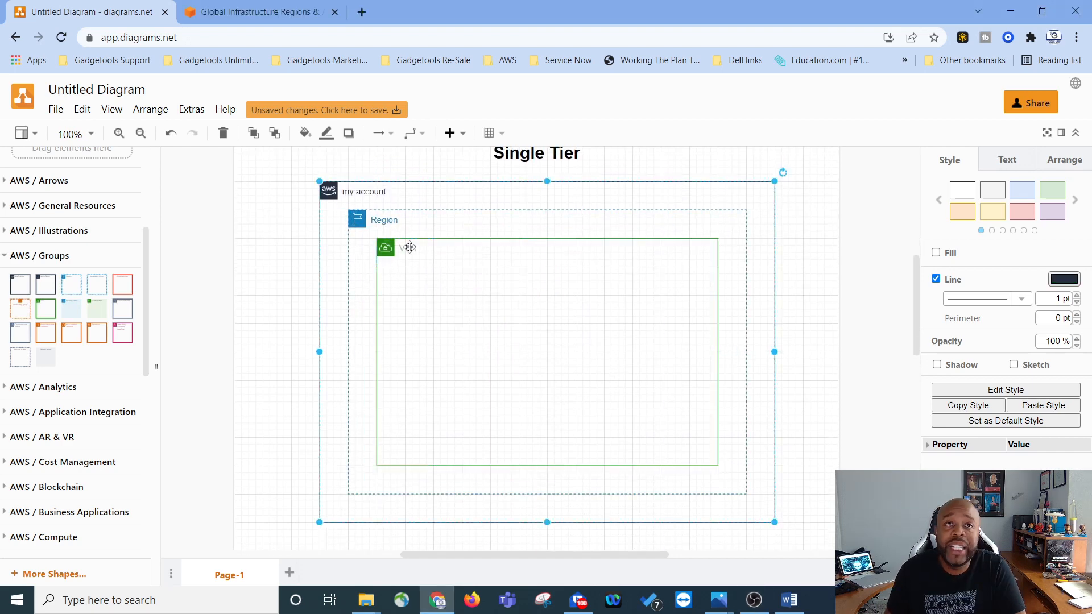
pyautogui.doubleClick(405, 249)
pyautogui.write('my vpc')
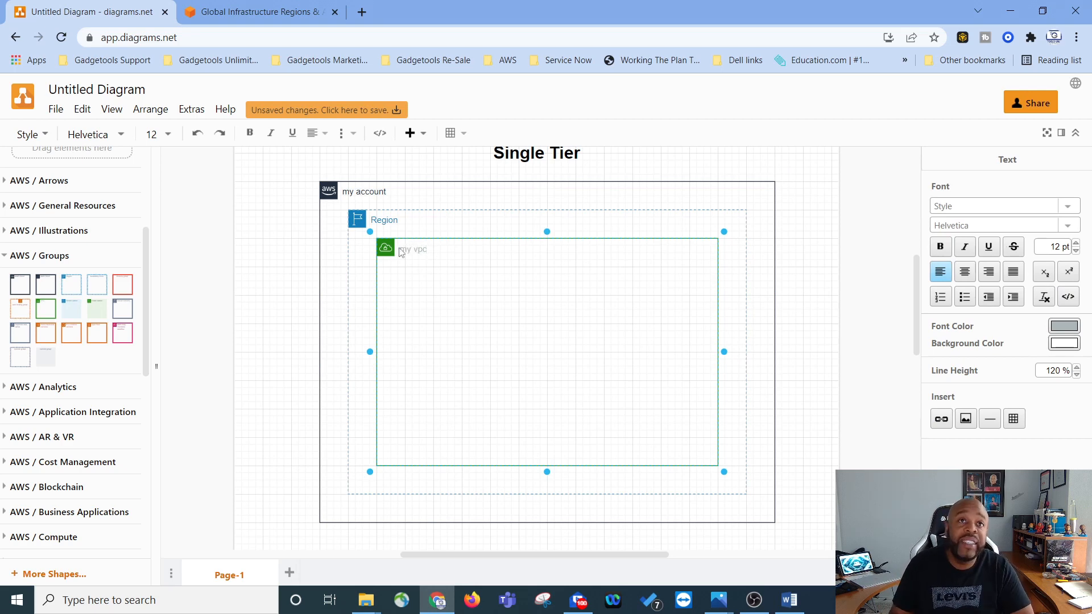
# Step: Insert an Availability Zone group inside the VPC and enlarge it to fill its left portion
pyautogui.doubleClick(392, 225)
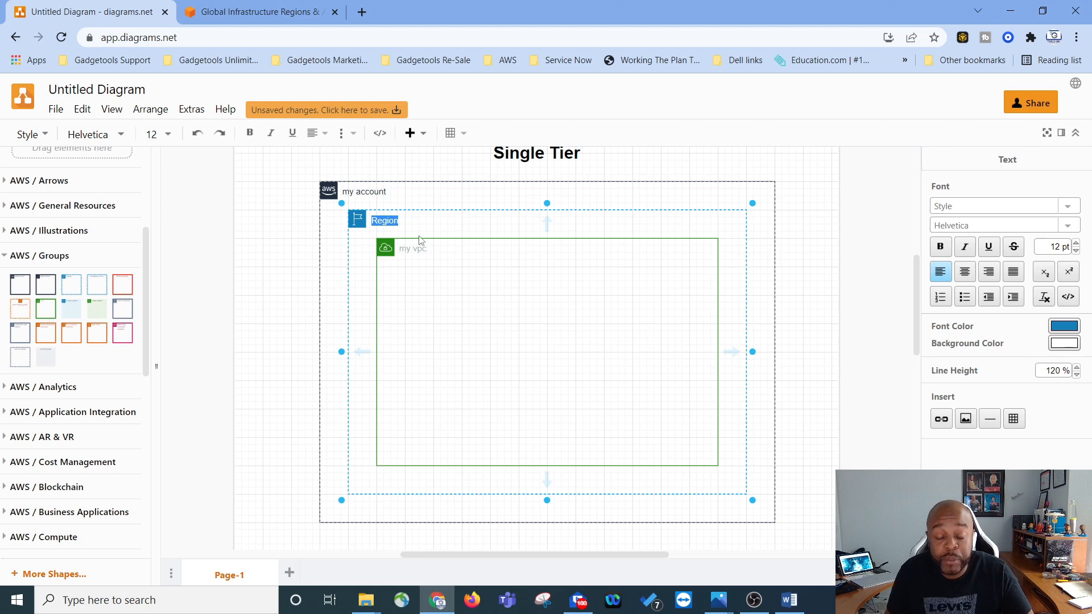
pyautogui.doubleClick(416, 295)
pyautogui.click(438, 421)
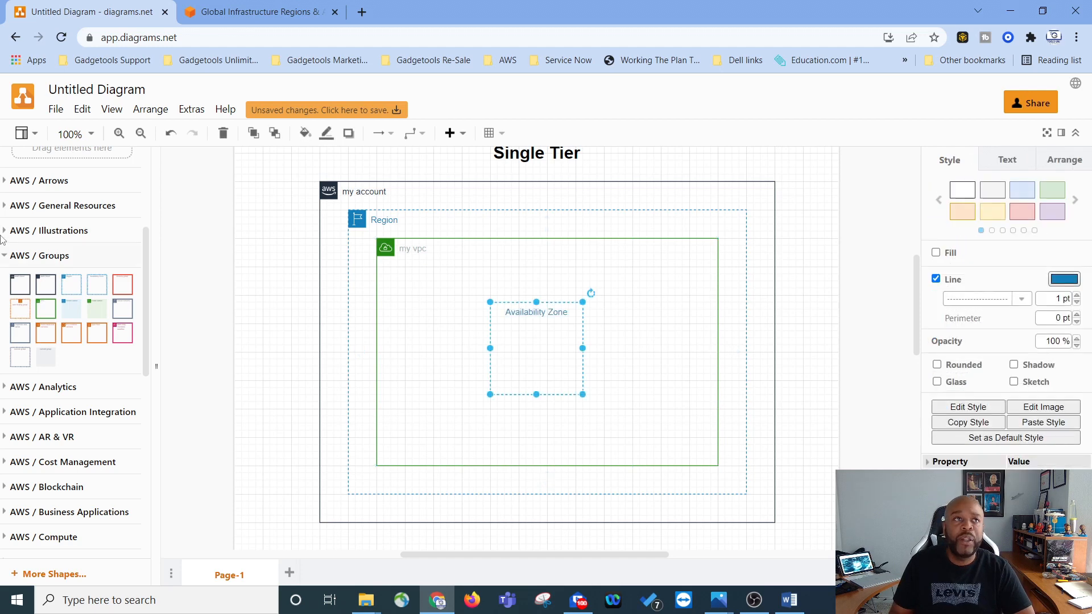
pyautogui.moveTo(104, 286)
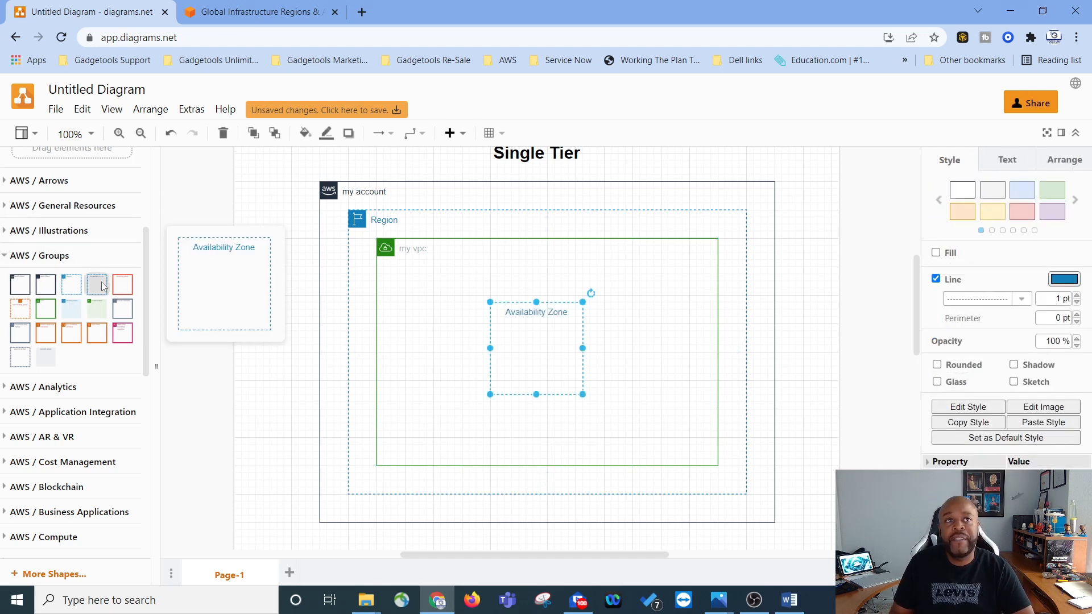
pyautogui.moveTo(516, 336); pyautogui.dragTo(433, 301)
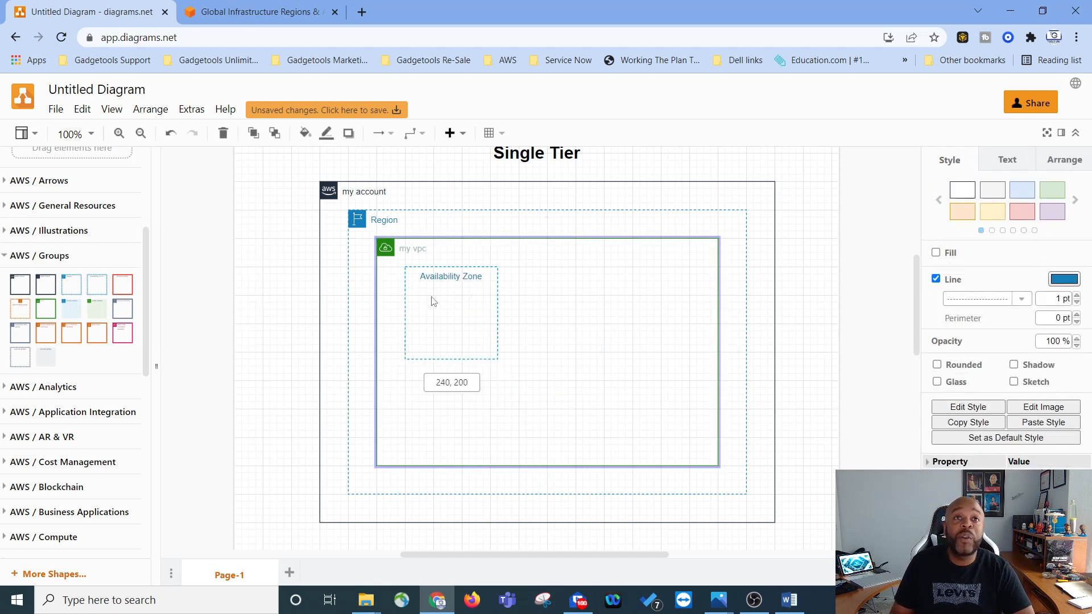
pyautogui.moveTo(498, 359); pyautogui.dragTo(573, 436)
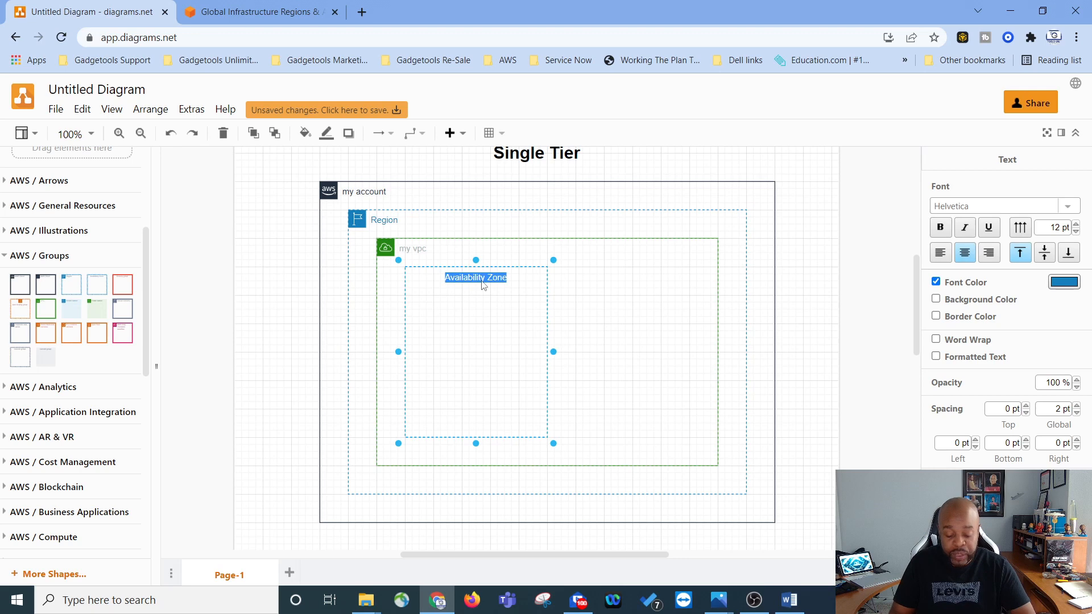
# Step: Change the Availability Zone group's label to us-east-1
pyautogui.write('us-')
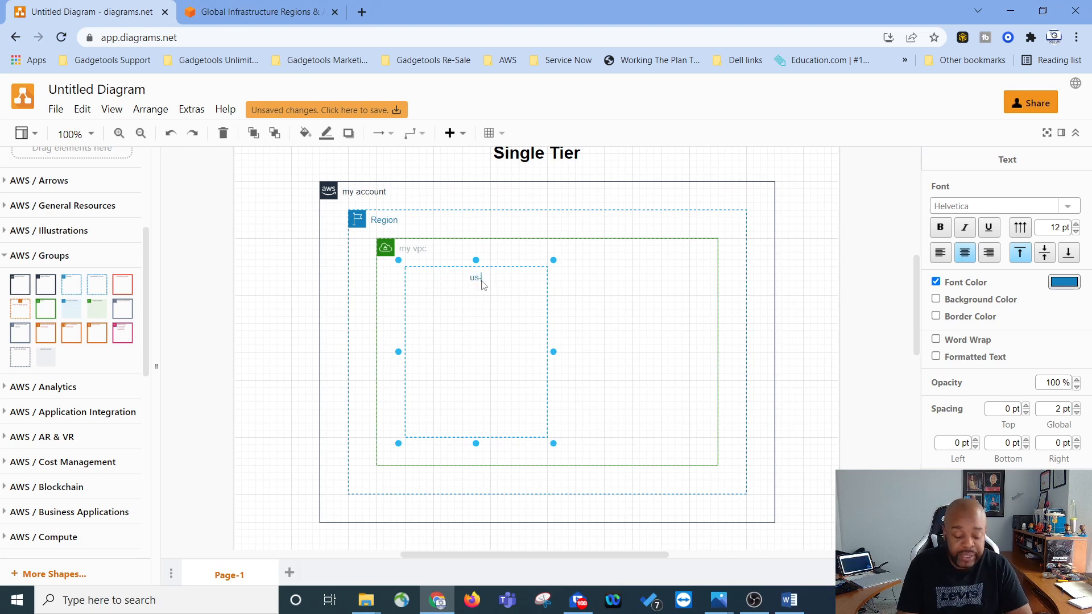
pyautogui.write('east-1')
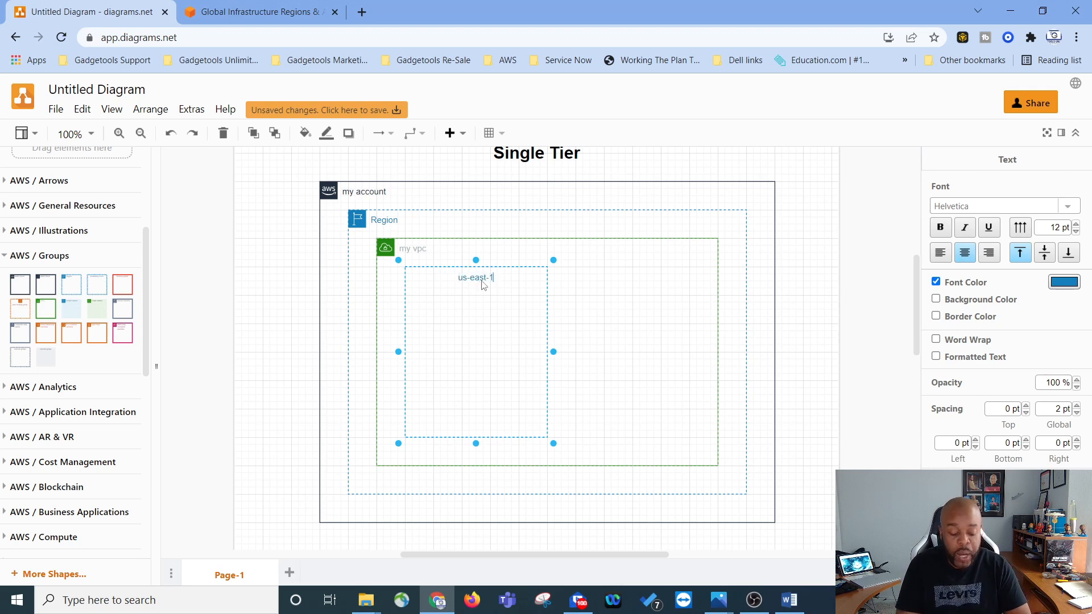
pyautogui.click(578, 320)
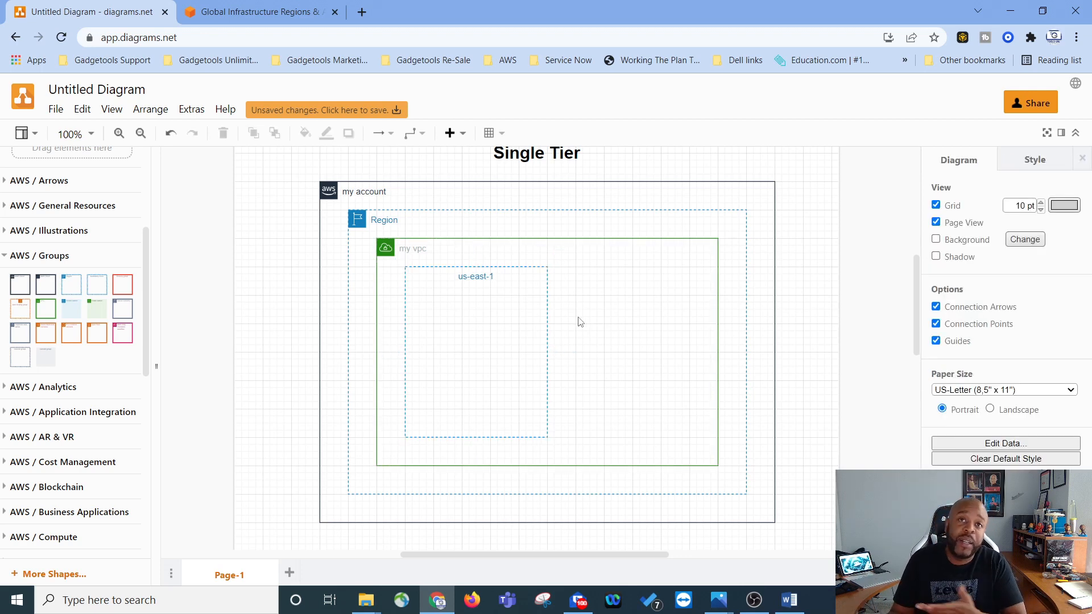
# Step: Insert a Public subnet group into the us-east-1 zone near its top and shrink it
pyautogui.click(514, 305)
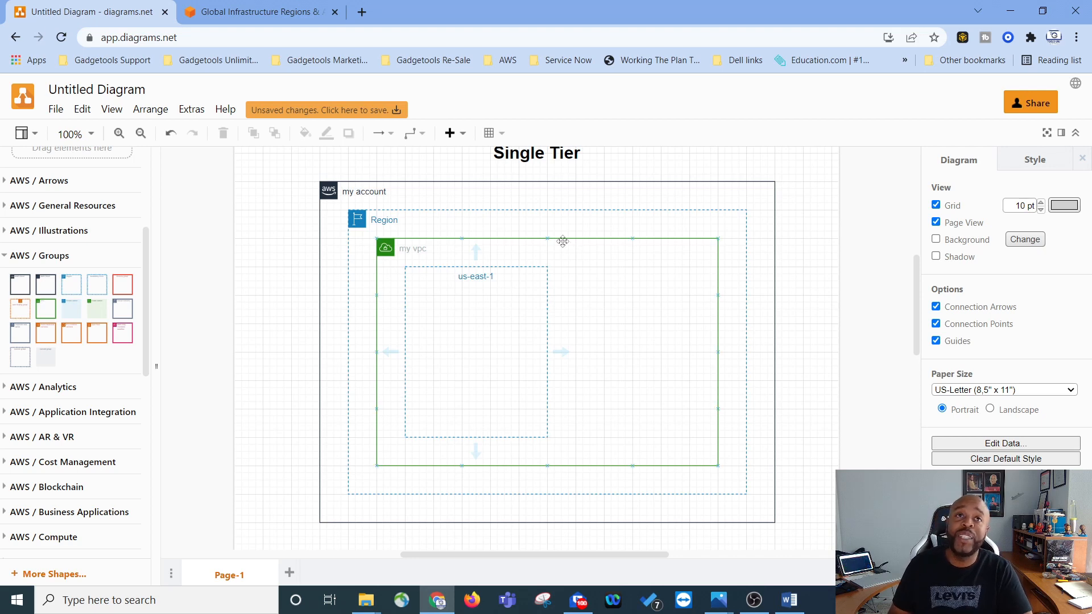
pyautogui.scroll(3, 641, 195)
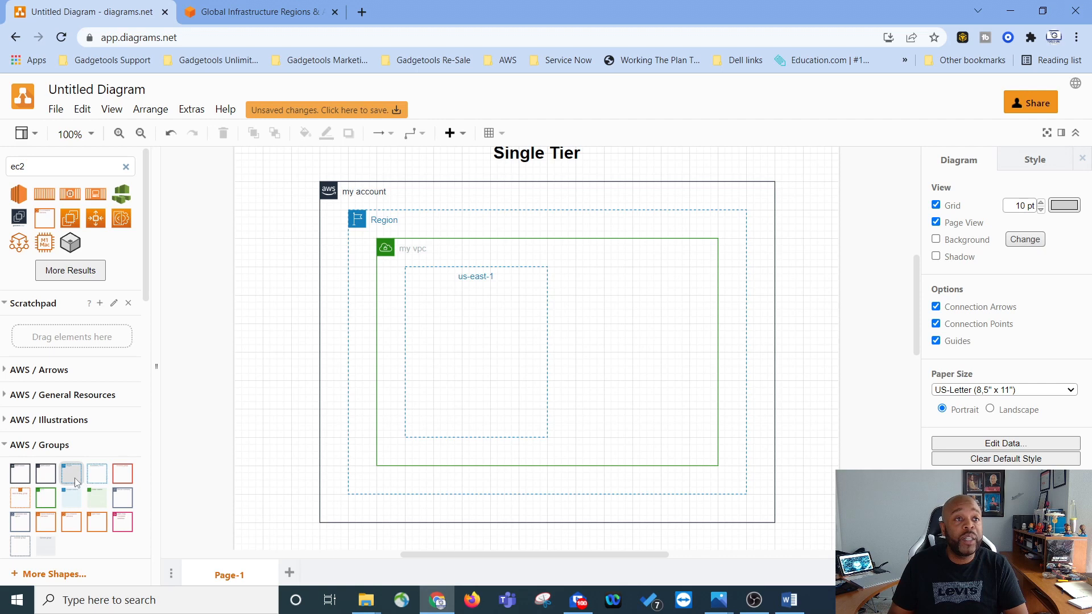
pyautogui.moveTo(97, 503)
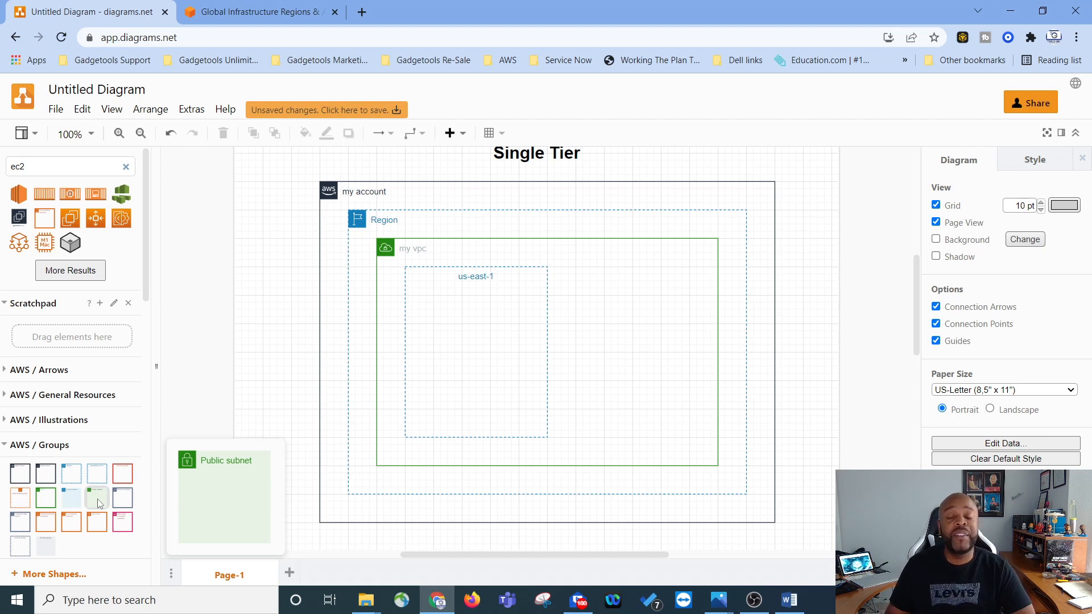
pyautogui.click(100, 504)
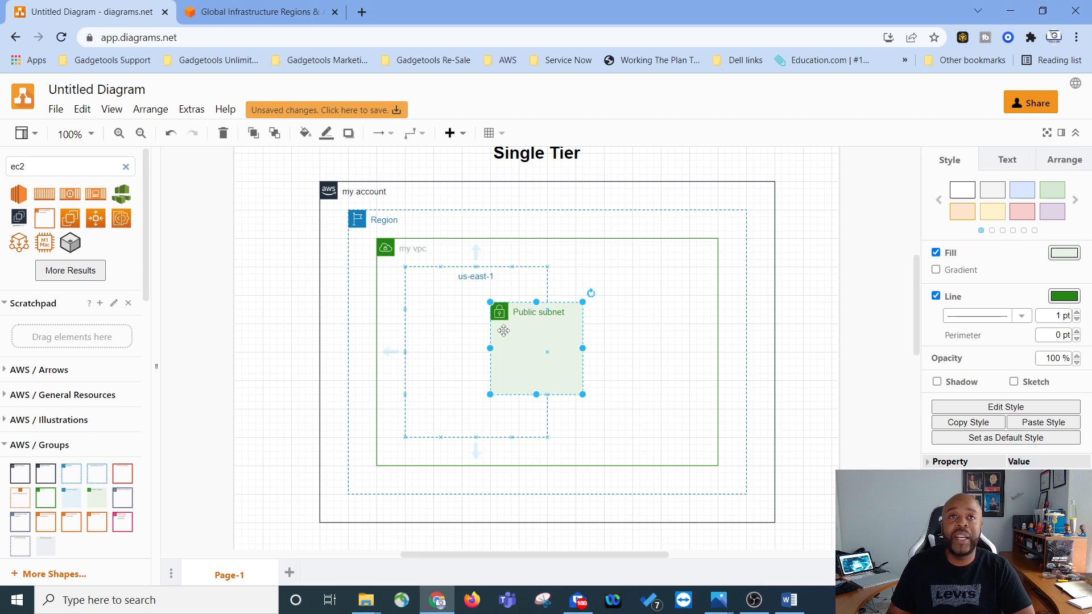
pyautogui.moveTo(499, 312); pyautogui.dragTo(439, 306)
pyautogui.moveTo(476, 387); pyautogui.dragTo(472, 344)
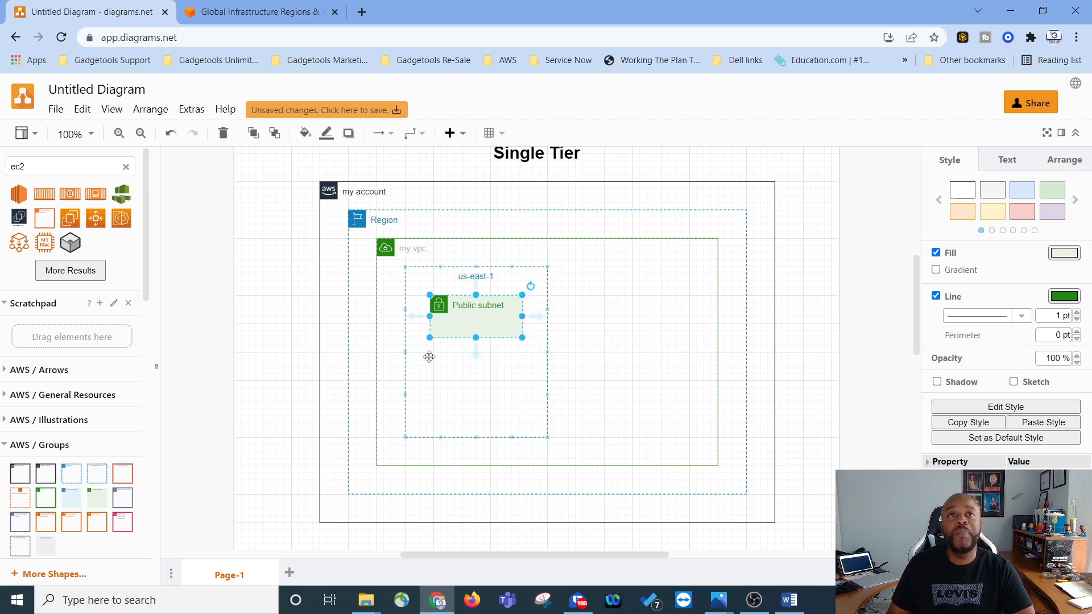
# Step: Add an EC2 instance icon from the ec2 search results into the Public subnet and shrink it
pyautogui.click(409, 388)
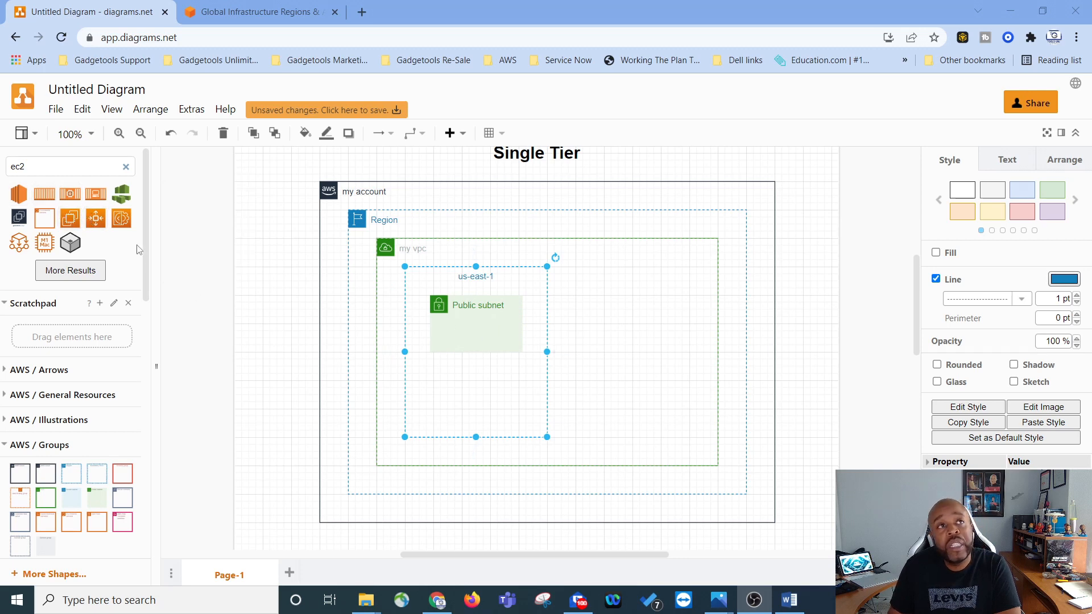
pyautogui.moveTo(70, 218); pyautogui.dragTo(461, 332)
pyautogui.moveTo(512, 382); pyautogui.dragTo(453, 344)
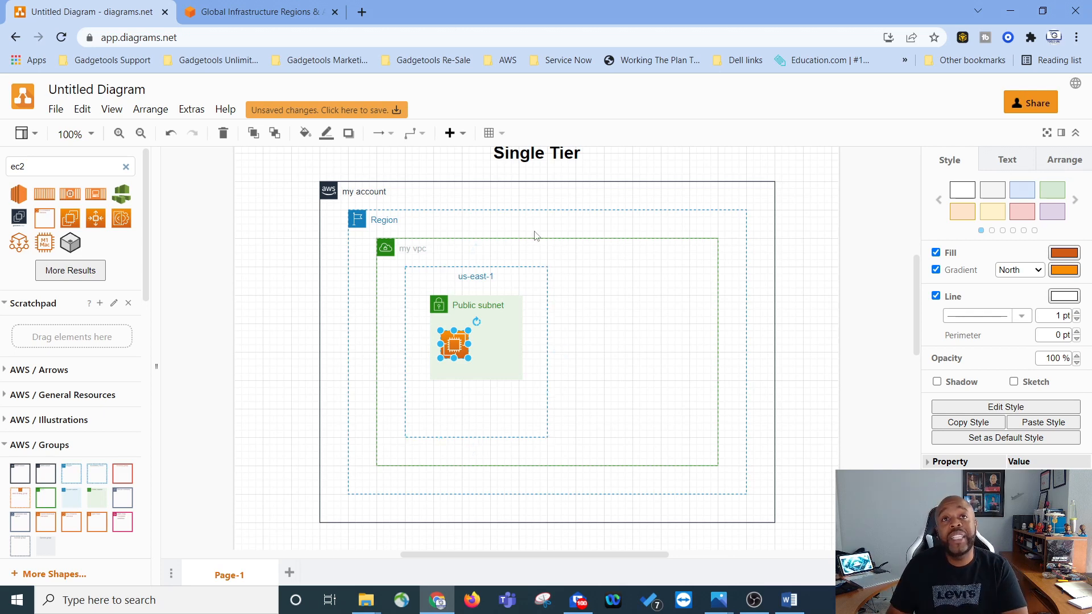
# Step: Search the shapes for gateway and place an Internet gateway icon on the VPC's top edge
pyautogui.moveTo(46, 164); pyautogui.dragTo(2, 164)
pyautogui.write('g')
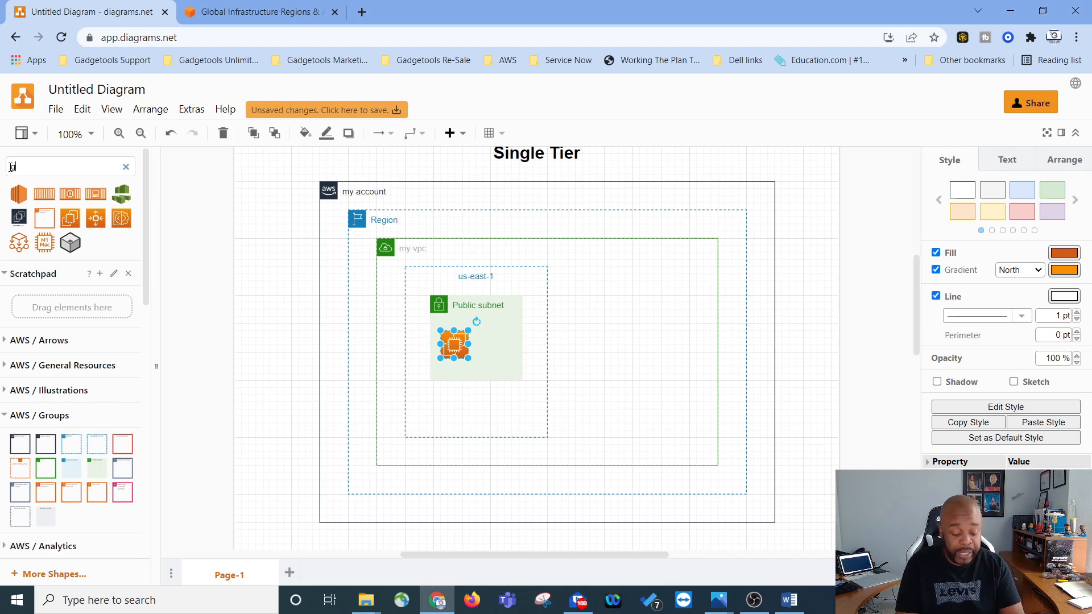
pyautogui.write('ateway')
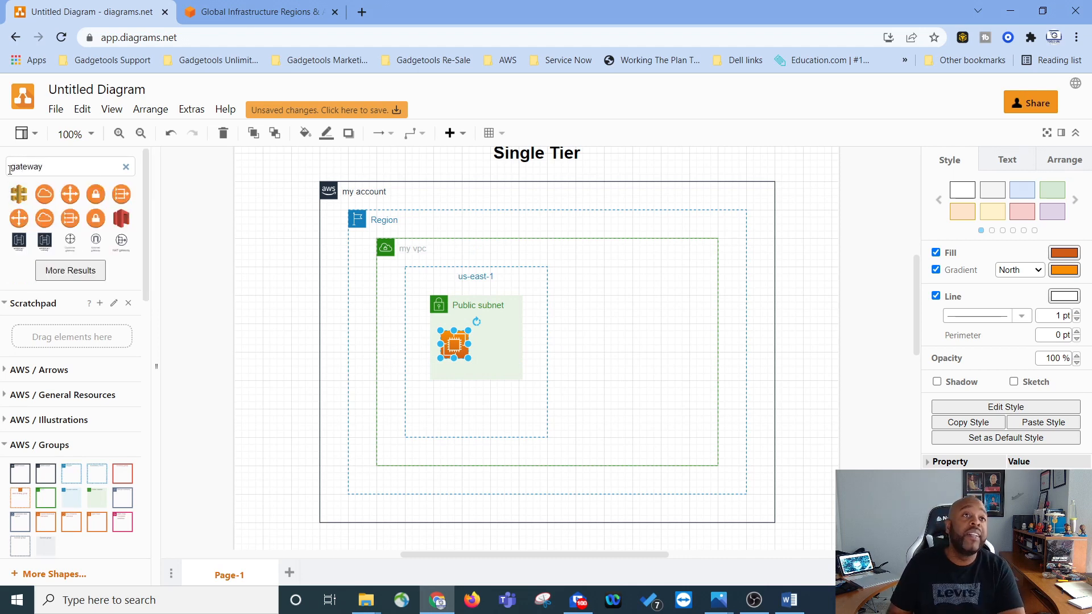
pyautogui.click(96, 240)
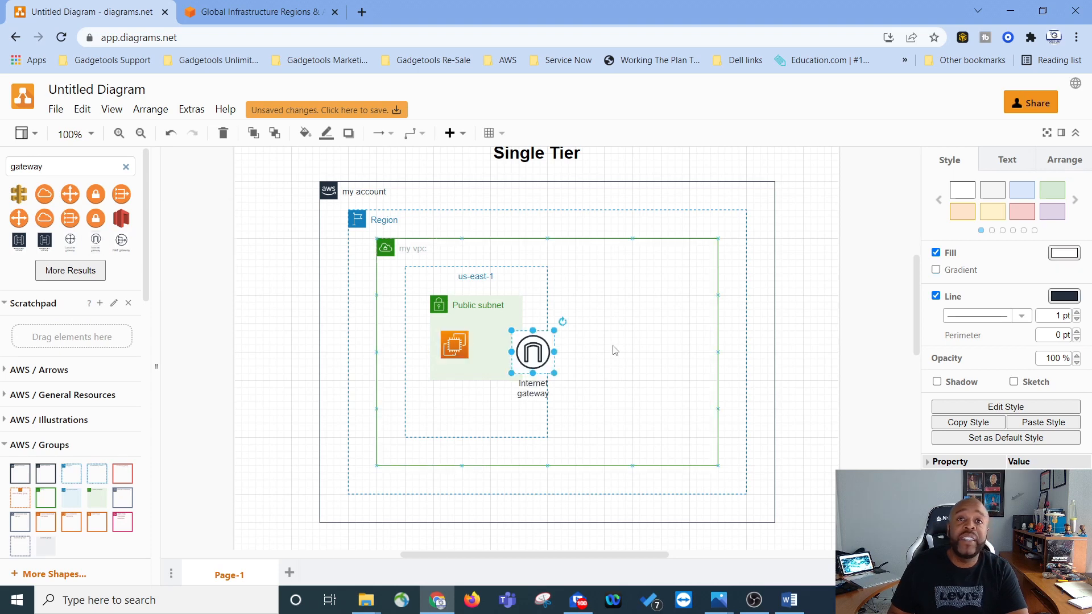
pyautogui.moveTo(532, 359); pyautogui.dragTo(555, 245)
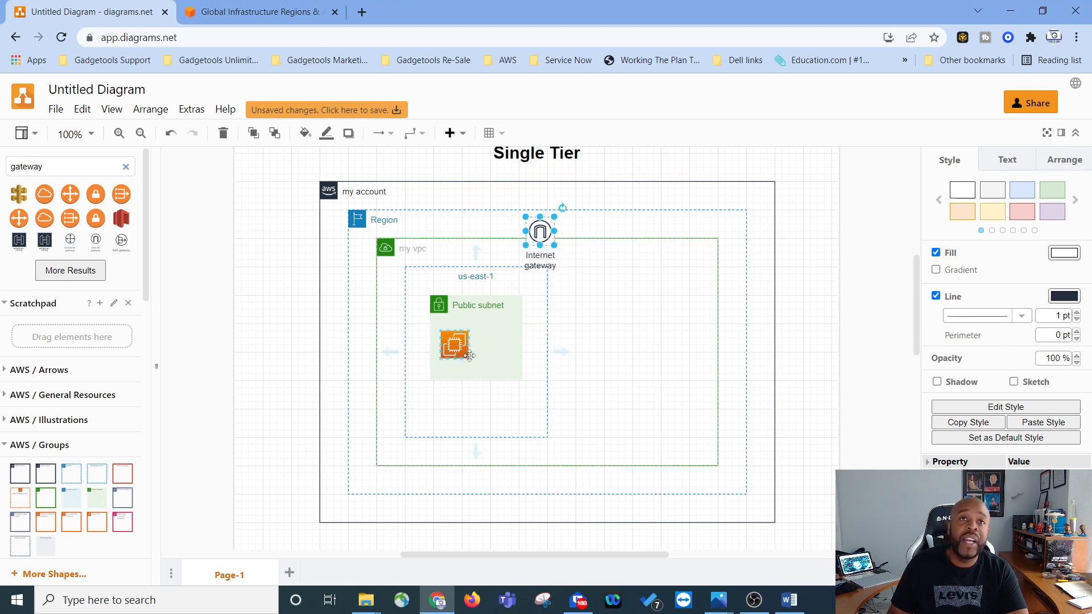
pyautogui.moveTo(546, 238); pyautogui.dragTo(553, 245)
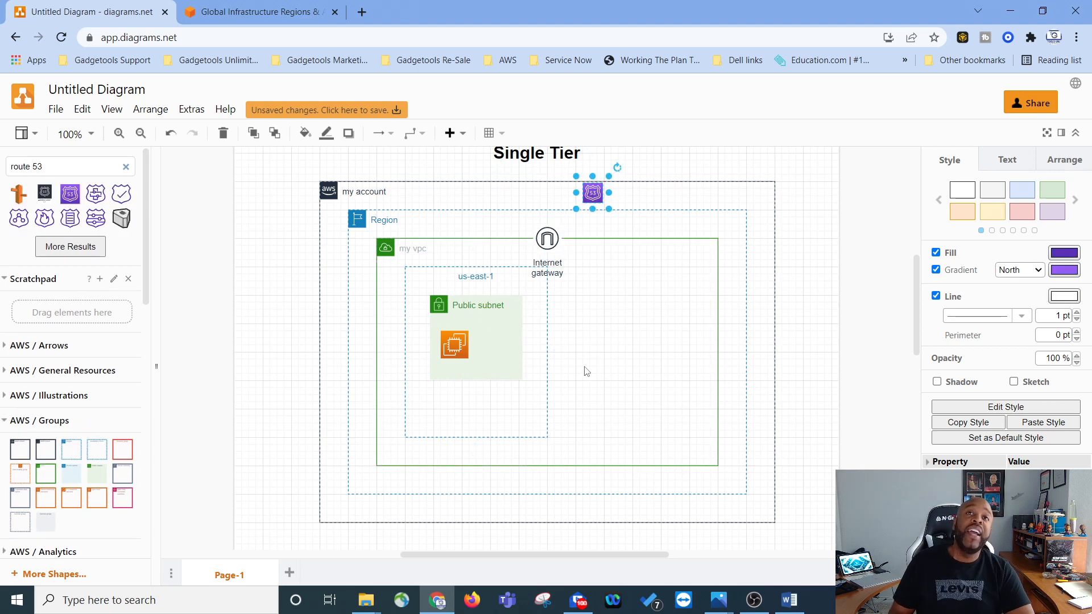
# Step: Place a Route 53 icon near the top edge of the my account group
pyautogui.scroll(2, 718, 317)
pyautogui.scroll(-2, 730, 324)
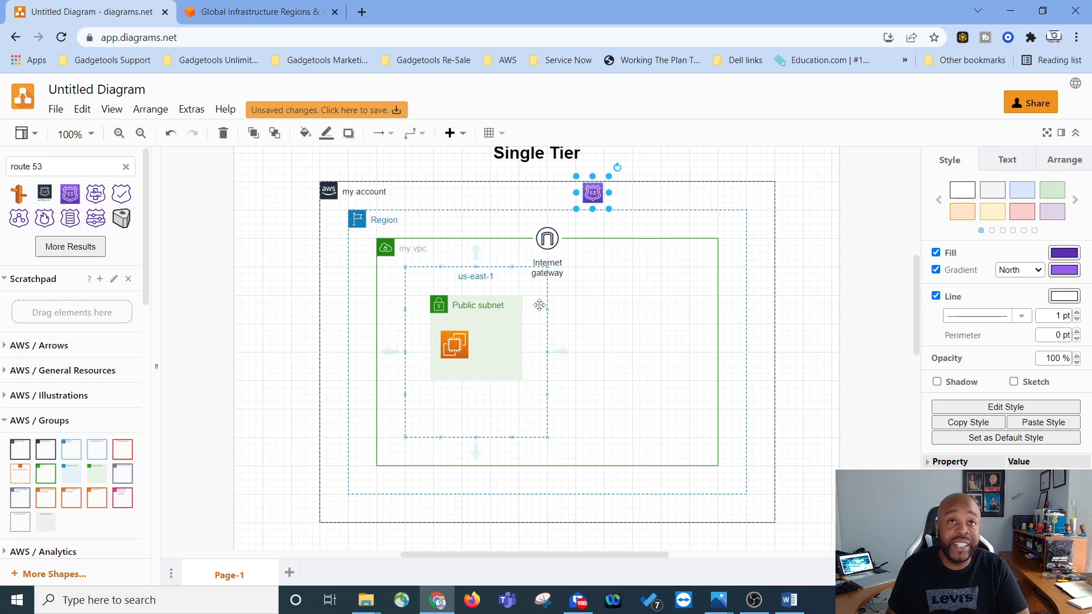
pyautogui.click(432, 281)
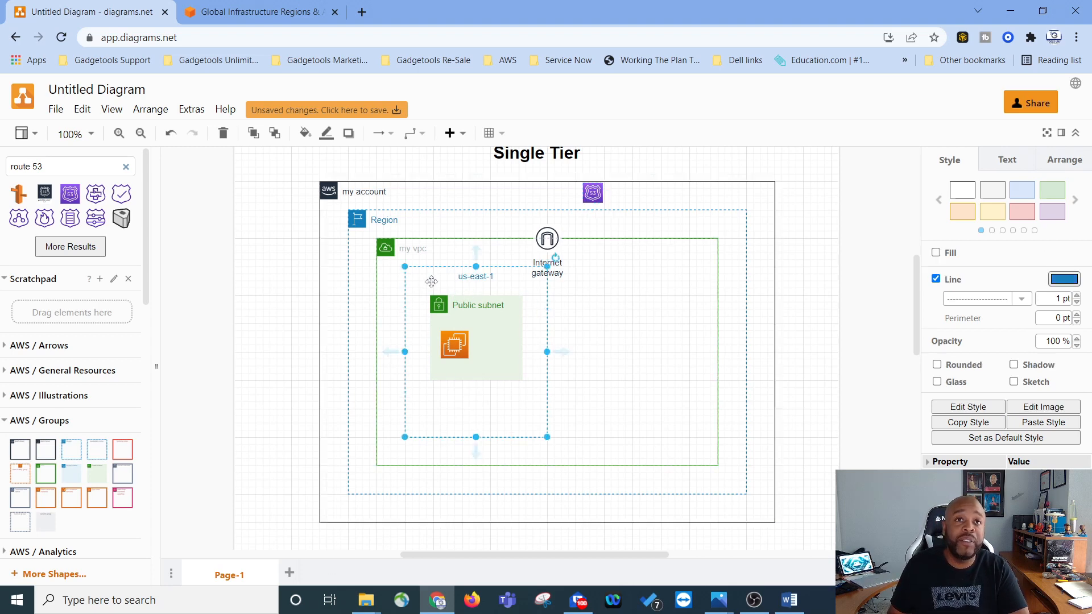
# Step: Duplicate the us-east-1 availability zone and move the copy beside it inside the VPC
pyautogui.rightClick(431, 282)
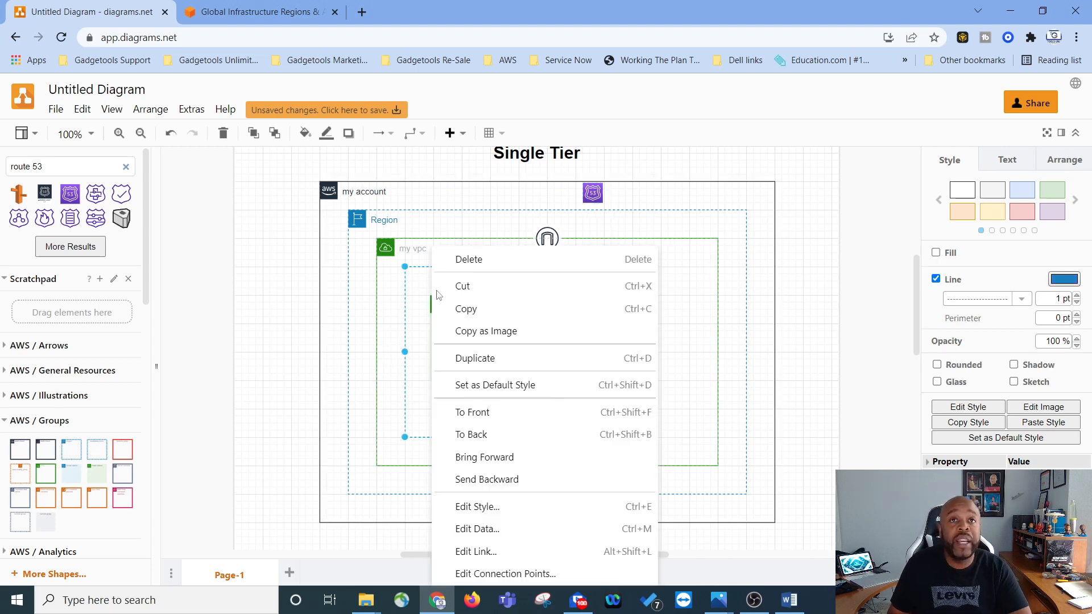
pyautogui.click(482, 364)
pyautogui.moveTo(444, 289); pyautogui.dragTo(599, 283)
pyautogui.click(647, 277)
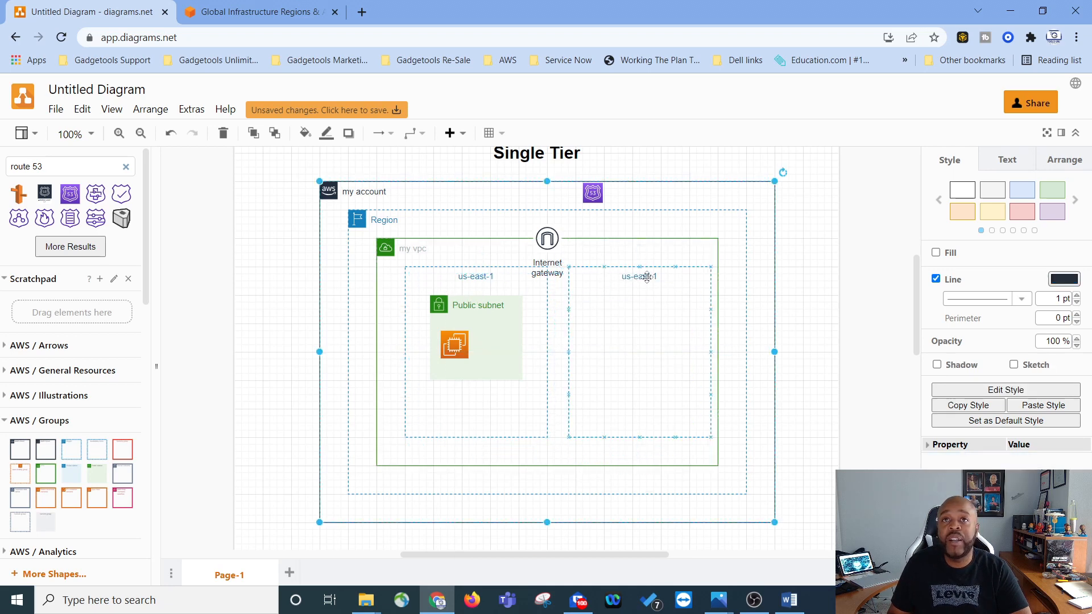
# Step: Rename the copied zone's label to us-east-2
pyautogui.doubleClick(647, 276)
pyautogui.doubleClick(654, 277)
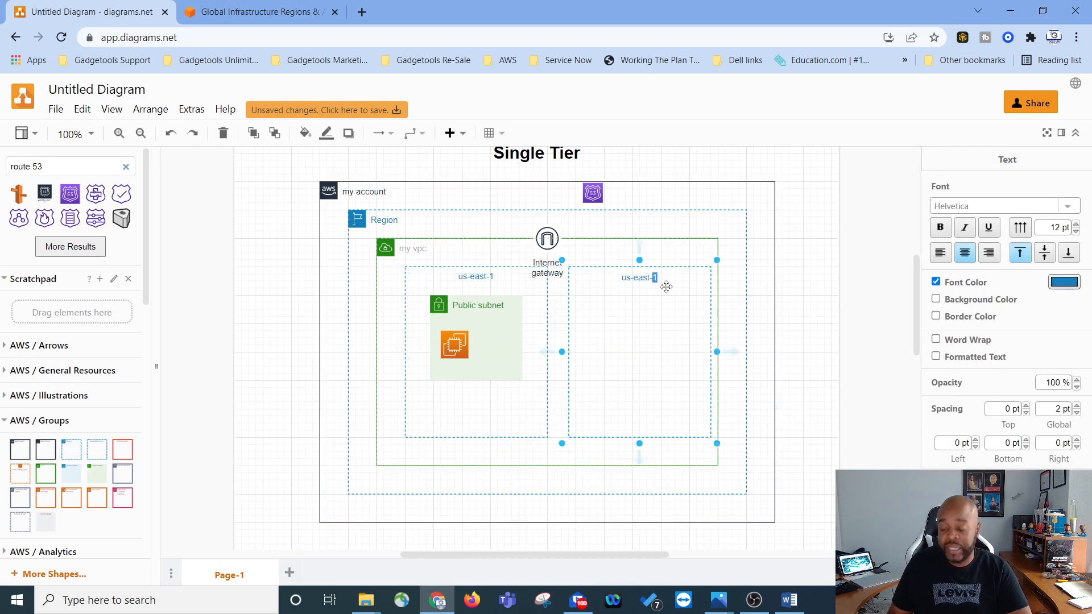
pyautogui.write('2')
pyautogui.click(629, 328)
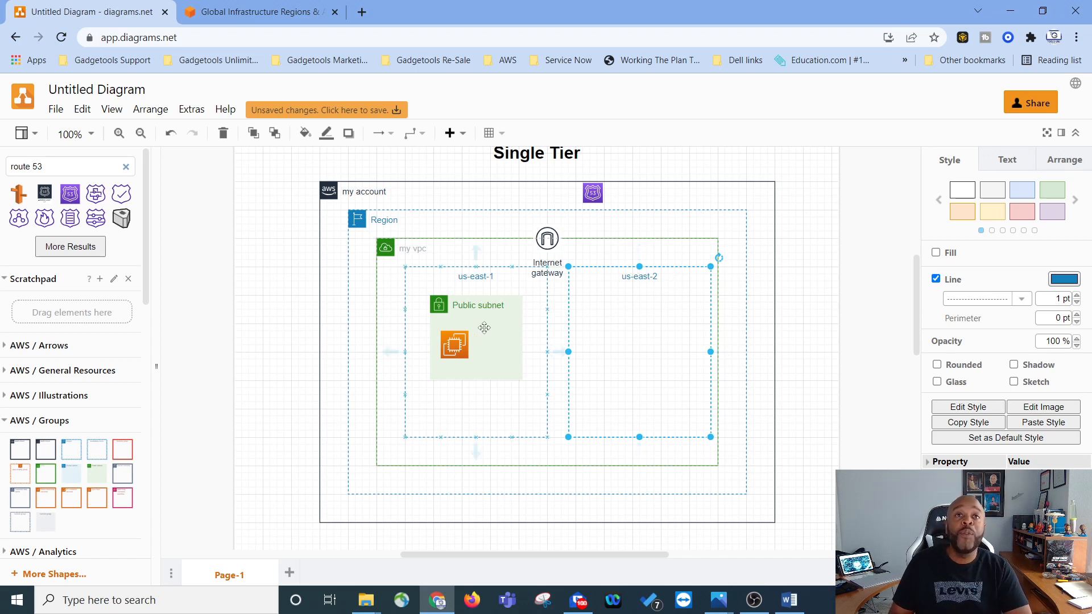
# Step: Duplicate the Public subnet and move the copy into the us-east-2 zone
pyautogui.click(460, 313)
pyautogui.click(441, 303)
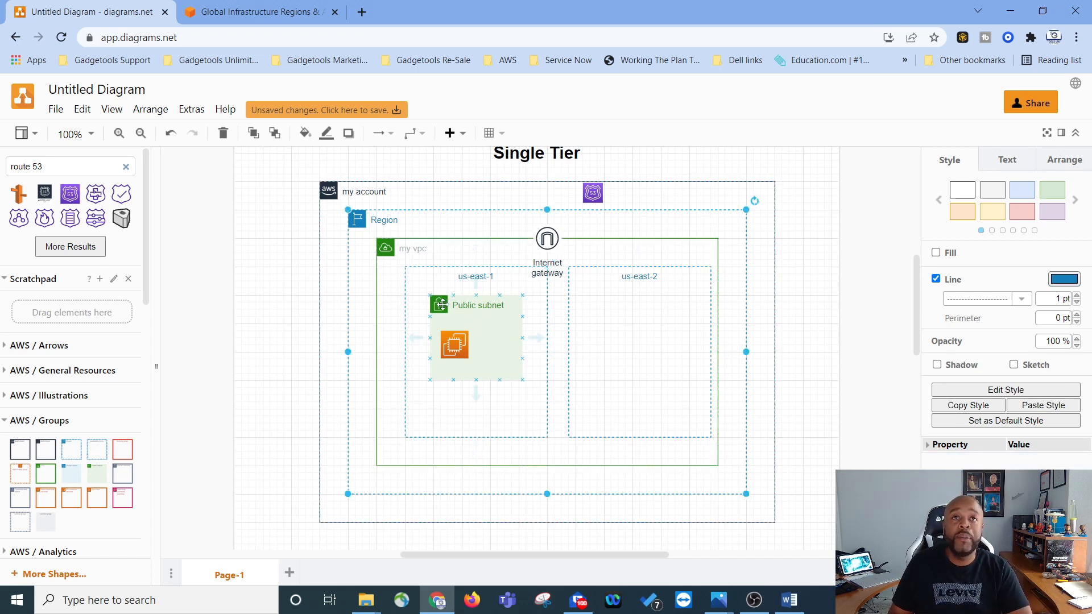
pyautogui.click(439, 305)
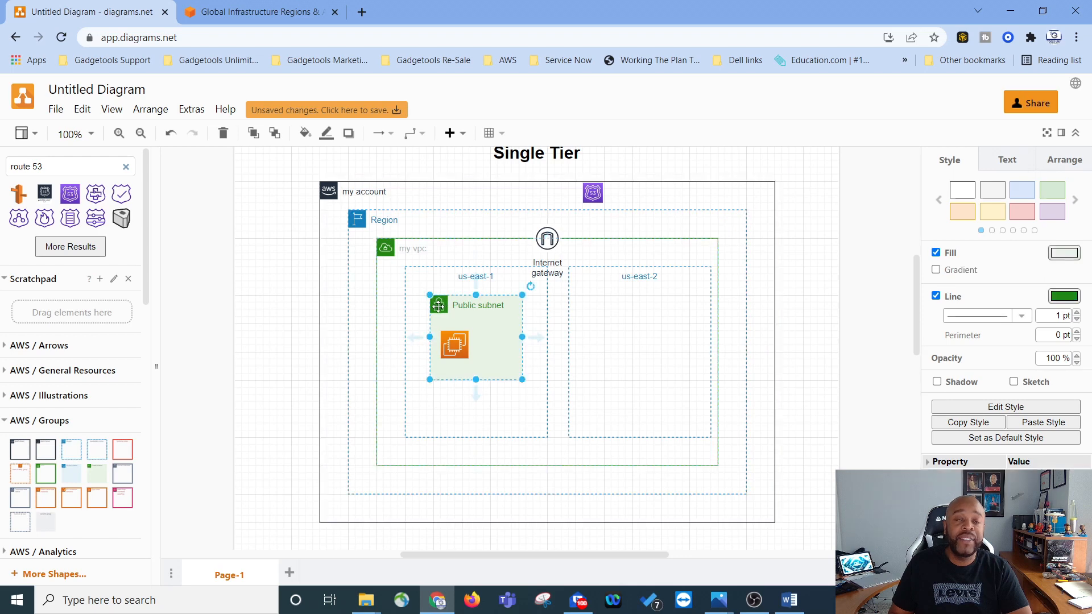
pyautogui.rightClick(439, 306)
pyautogui.click(488, 358)
pyautogui.moveTo(450, 311); pyautogui.dragTo(604, 310)
# Step: Duplicate the EC2 instance icon and place the copy inside the second Public subnet
pyautogui.click(452, 344)
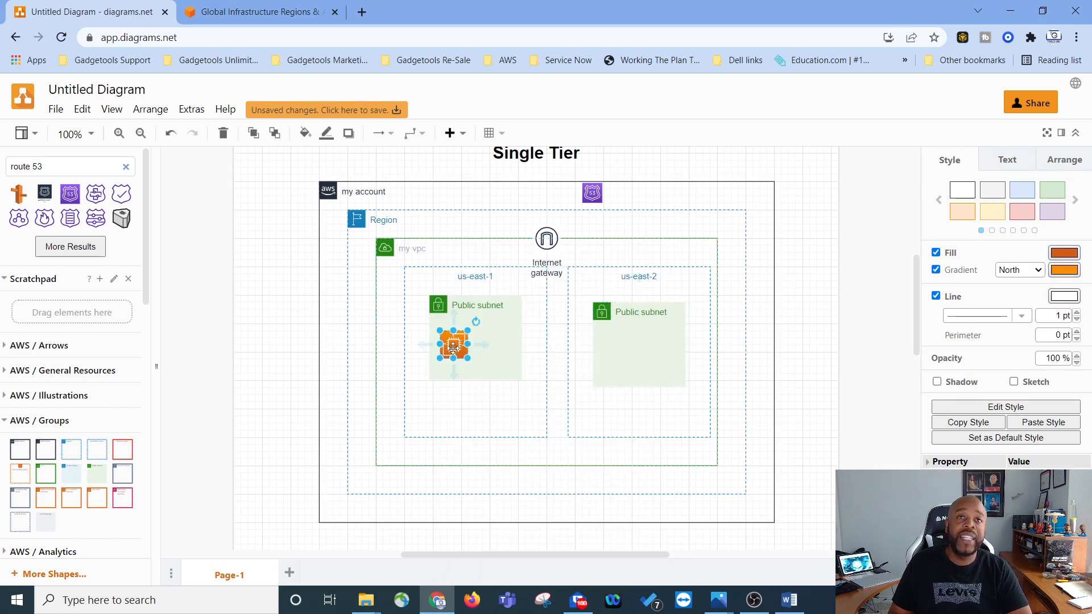
pyautogui.rightClick(450, 341)
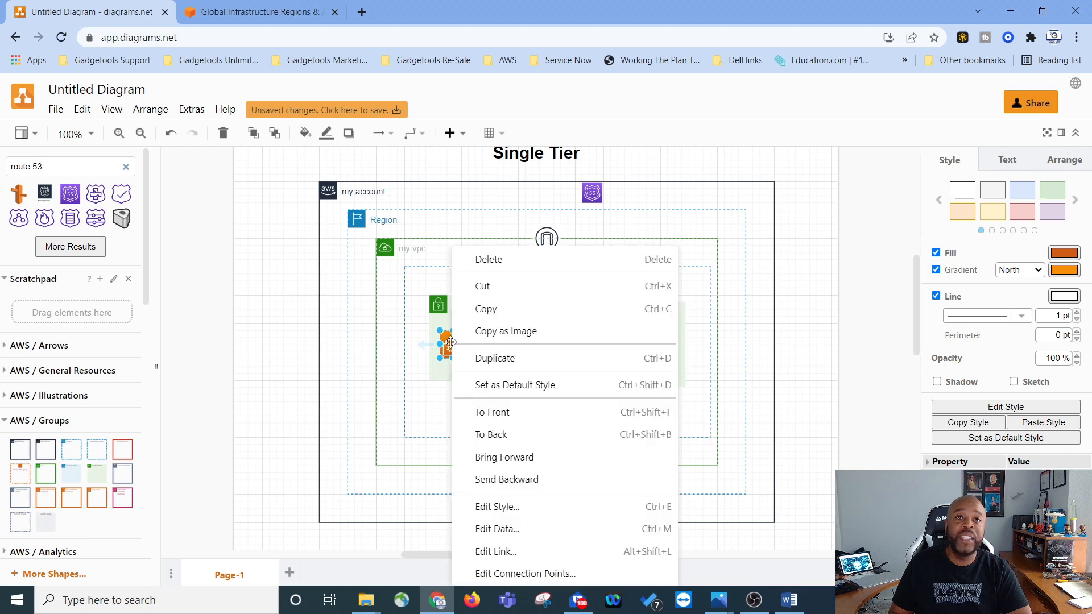
pyautogui.click(488, 358)
pyautogui.moveTo(483, 353); pyautogui.dragTo(640, 344)
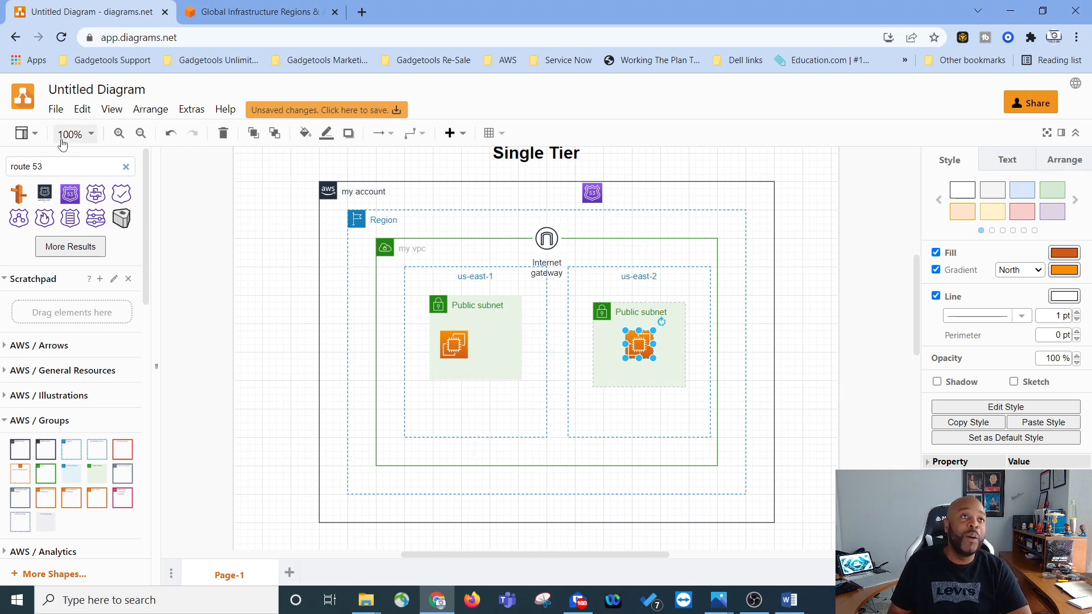
# Step: Search the shapes for load balancer and place an Application Load Balancer icon between the two public subnets
pyautogui.tripleClick(23, 167)
pyautogui.write('el')
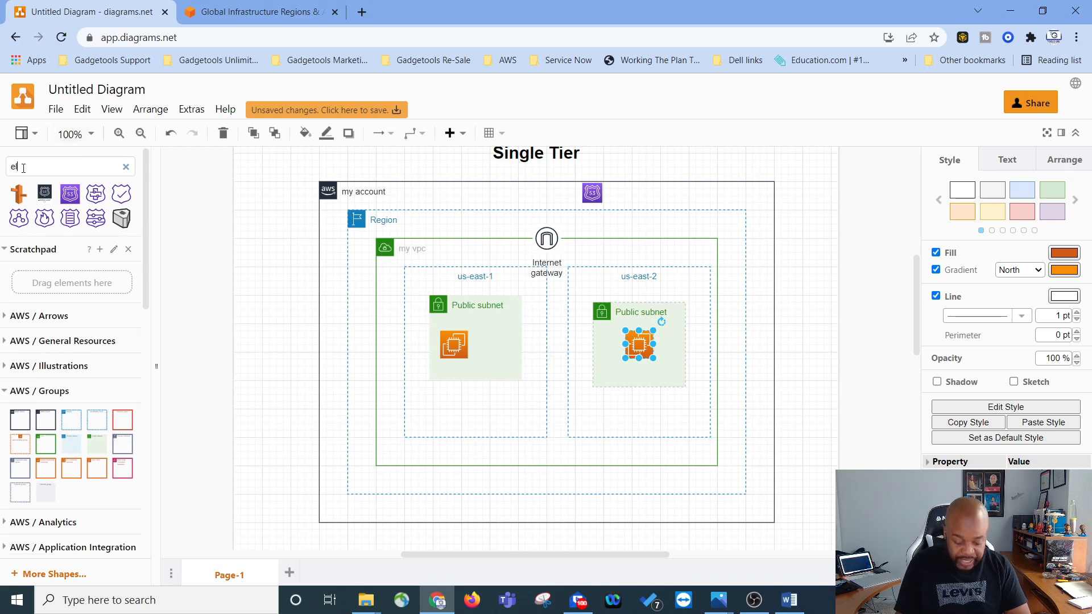
pyautogui.write('ad balancer')
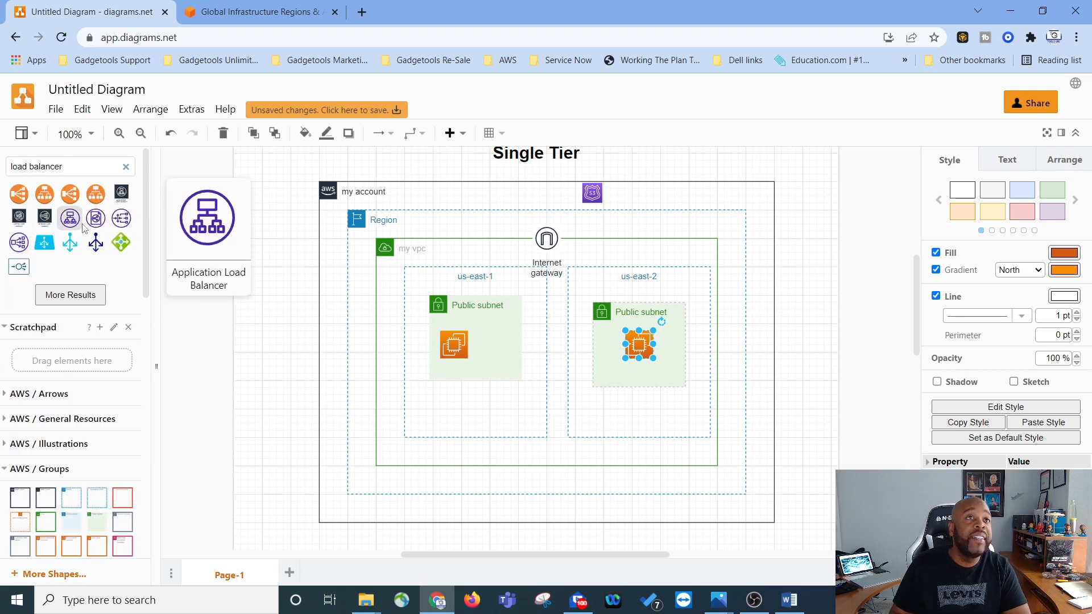
pyautogui.click(77, 224)
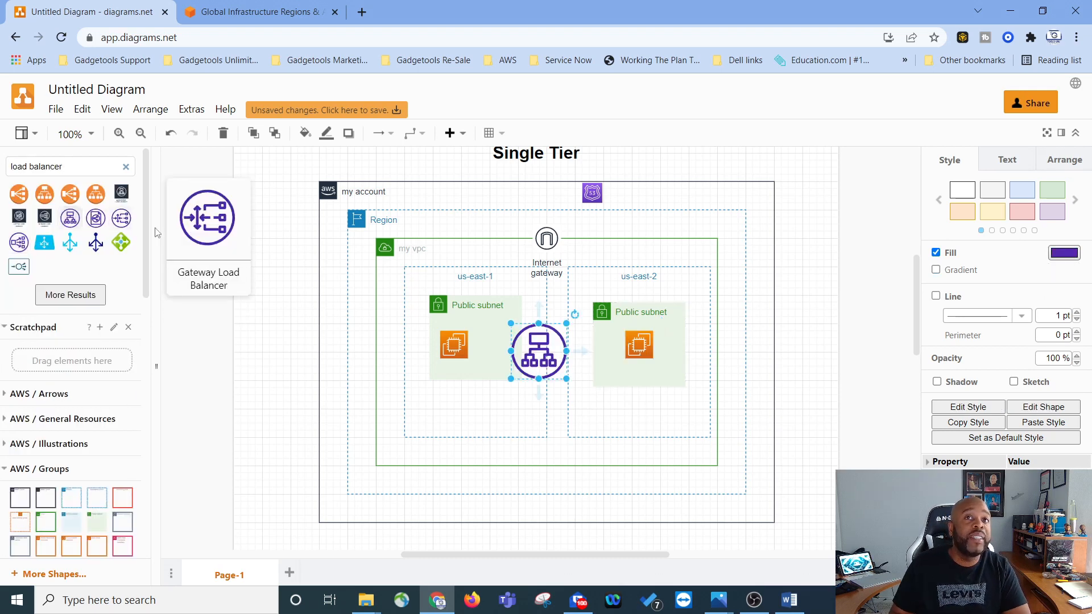
pyautogui.moveTo(532, 359); pyautogui.dragTo(557, 302)
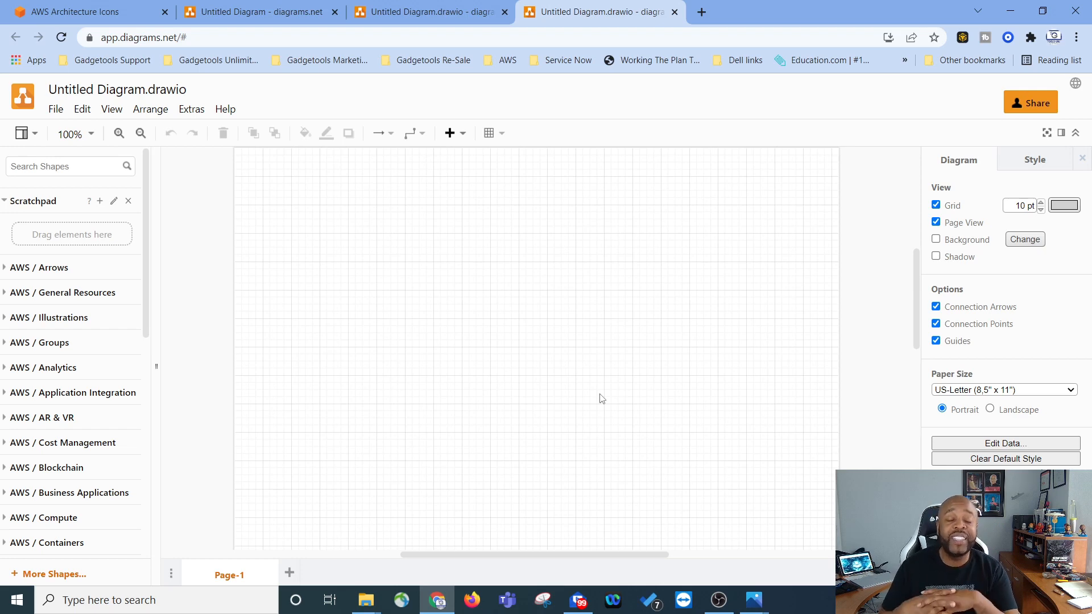
# Step: In a new blank diagram, search the shapes for TEXT
pyautogui.click(93, 165)
pyautogui.write('TE')
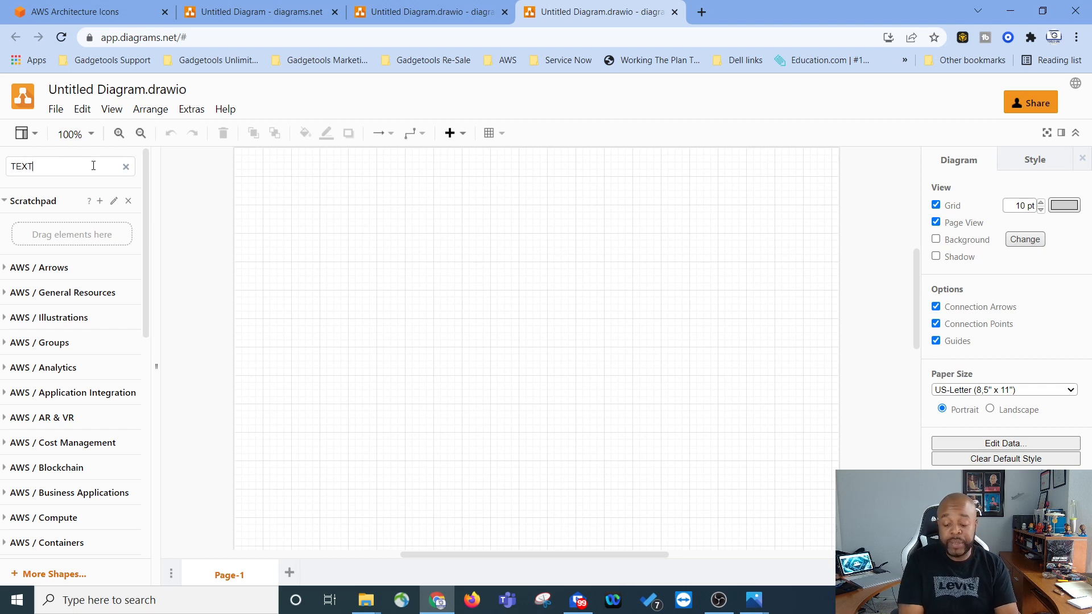
pyautogui.write('XT')
pyautogui.press('Return')
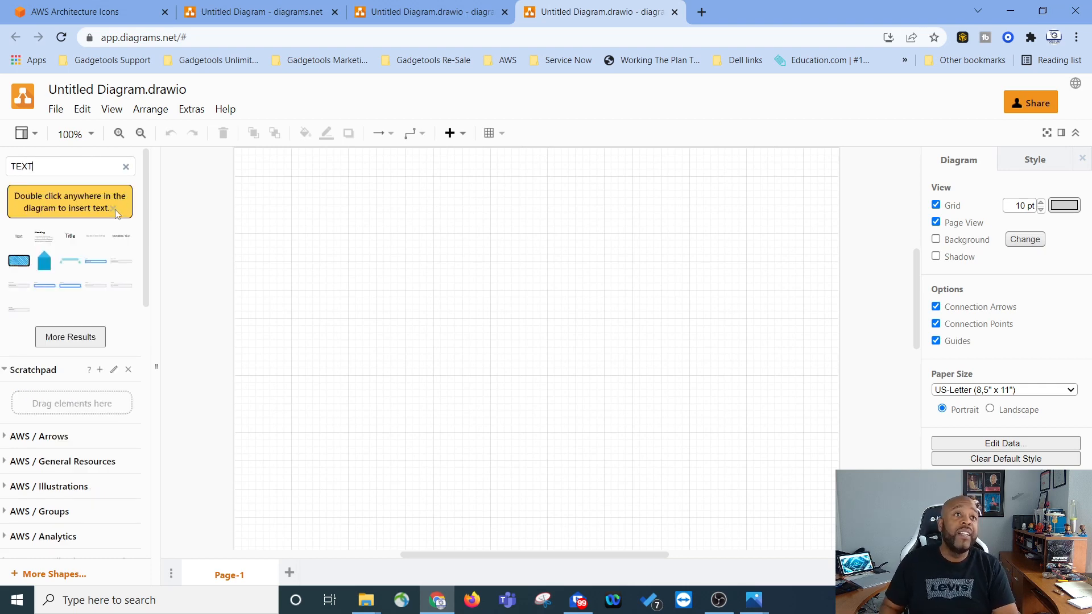
# Step: Insert a Title text shape and start replacing its text with 3
pyautogui.click(70, 236)
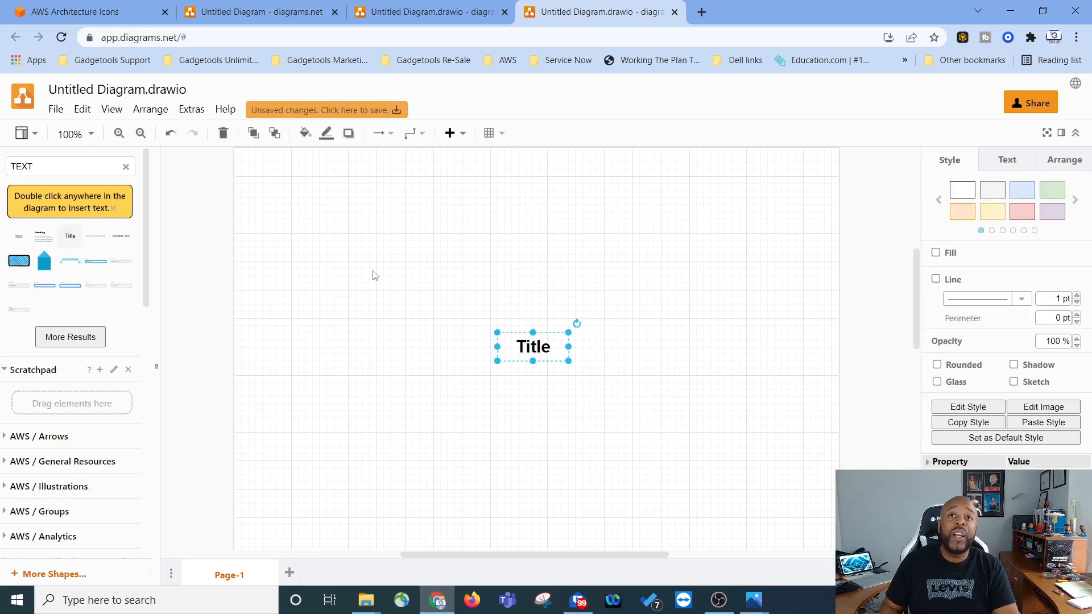
pyautogui.doubleClick(532, 347)
pyautogui.write('3')
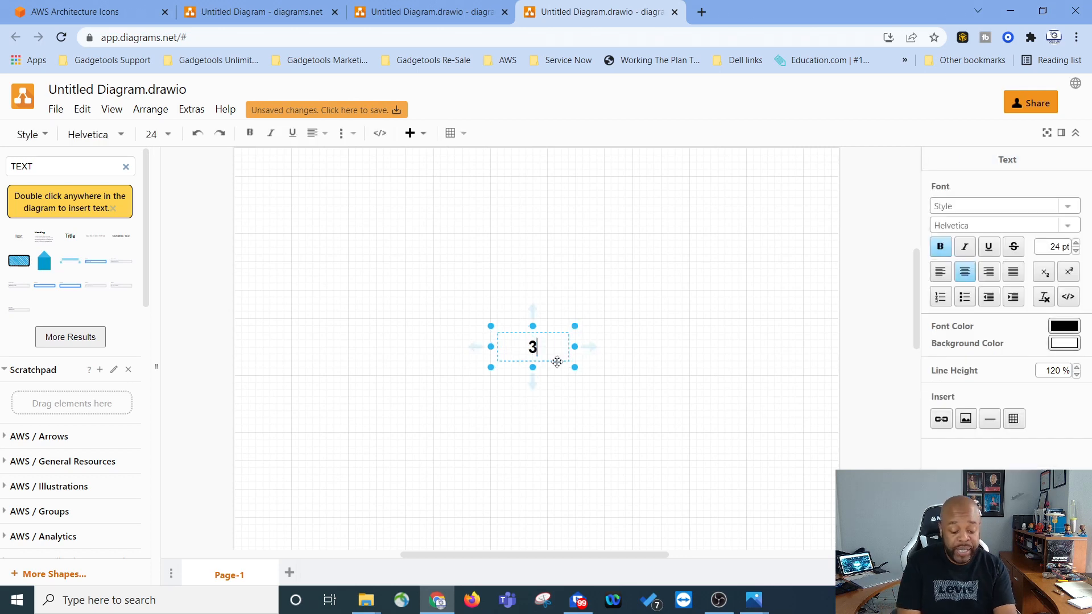